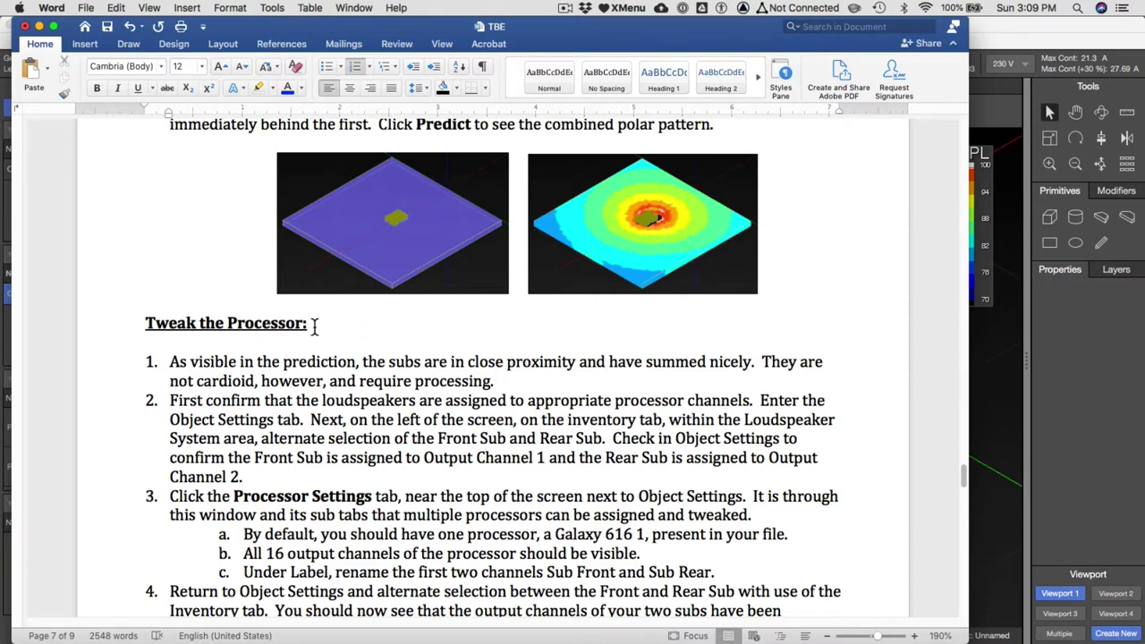
Scroll the Word tutorial to the 'Tweak the Processor' steps and bring MAPP 3D forward
{"action": "scroll", "coordinate": [314, 326], "scroll_direction": "down", "scroll_amount": 3}
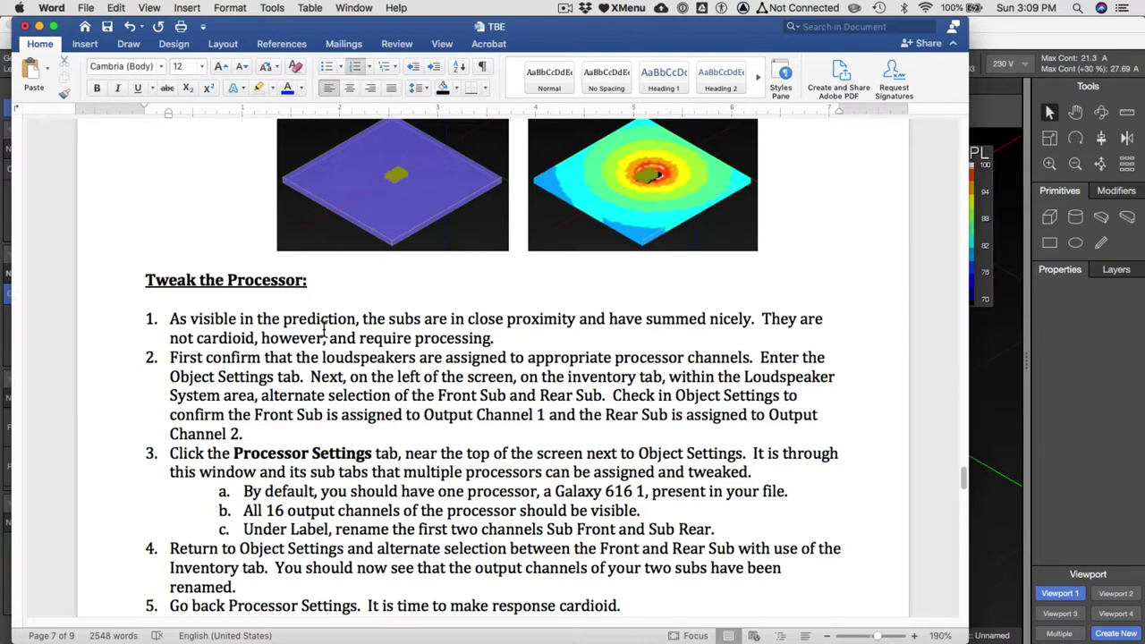
{"action": "left_click", "coordinate": [993, 105]}
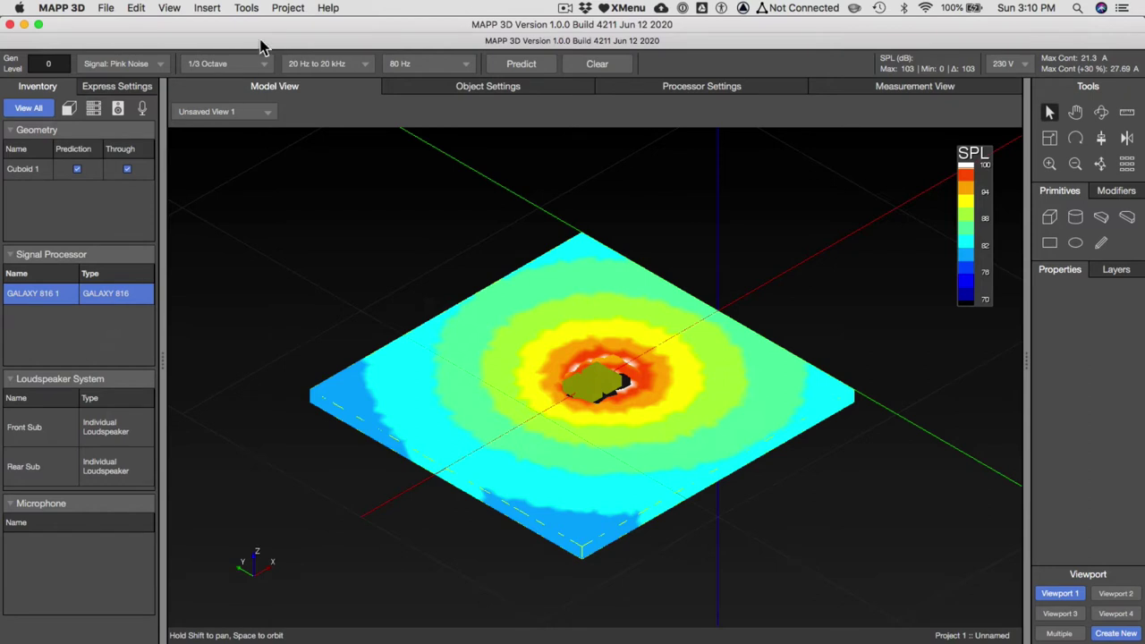
In the GALAXY 816 channel table, label channel 1 'Sub Front' and channel 2 'Sub Rear'
{"action": "left_click", "coordinate": [214, 8]}
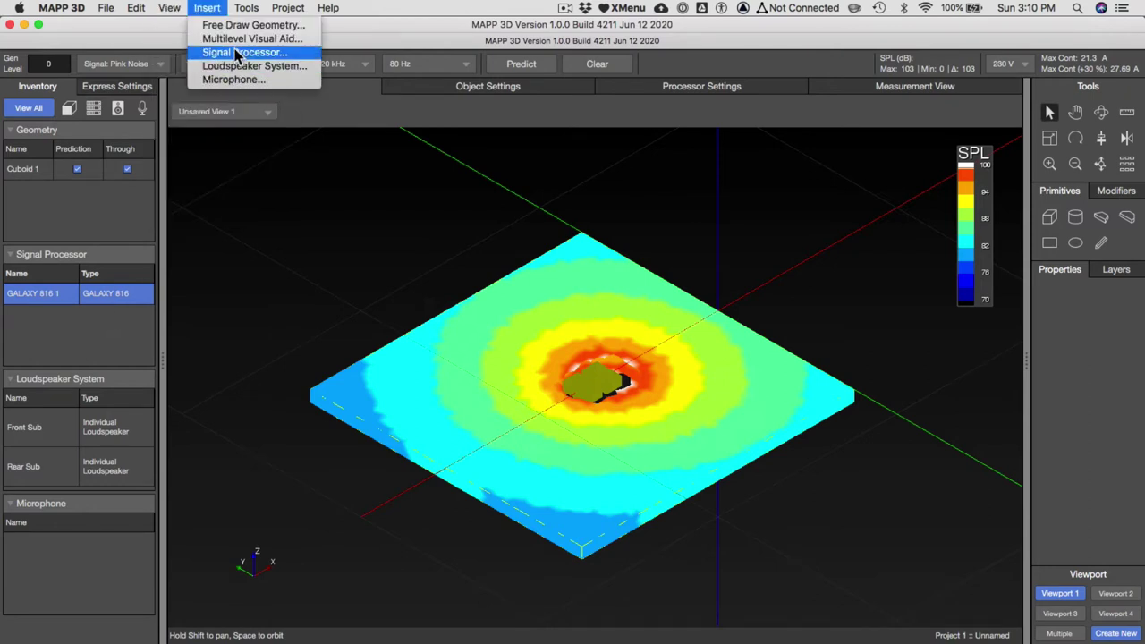
{"action": "left_click", "coordinate": [207, 8]}
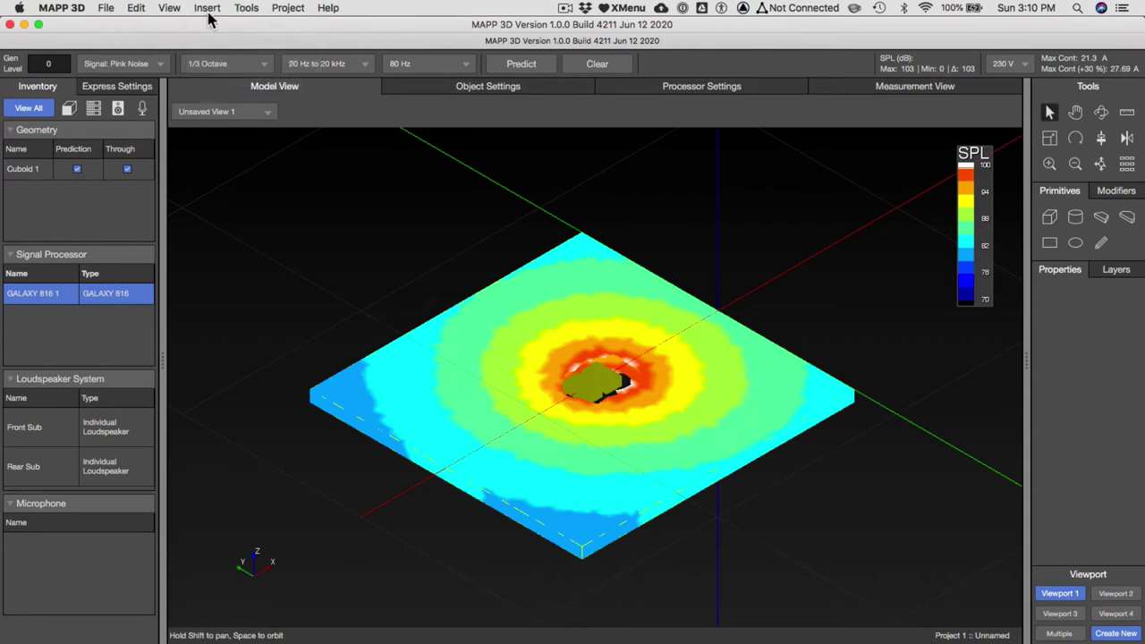
{"action": "left_click", "coordinate": [681, 93]}
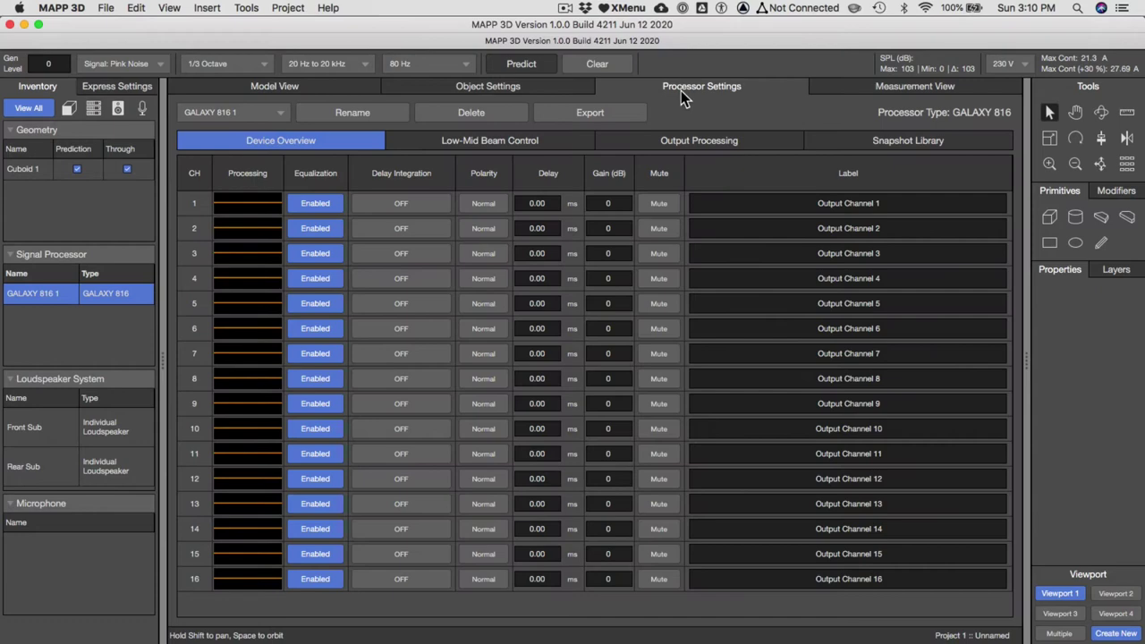
{"action": "left_click", "coordinate": [918, 208]}
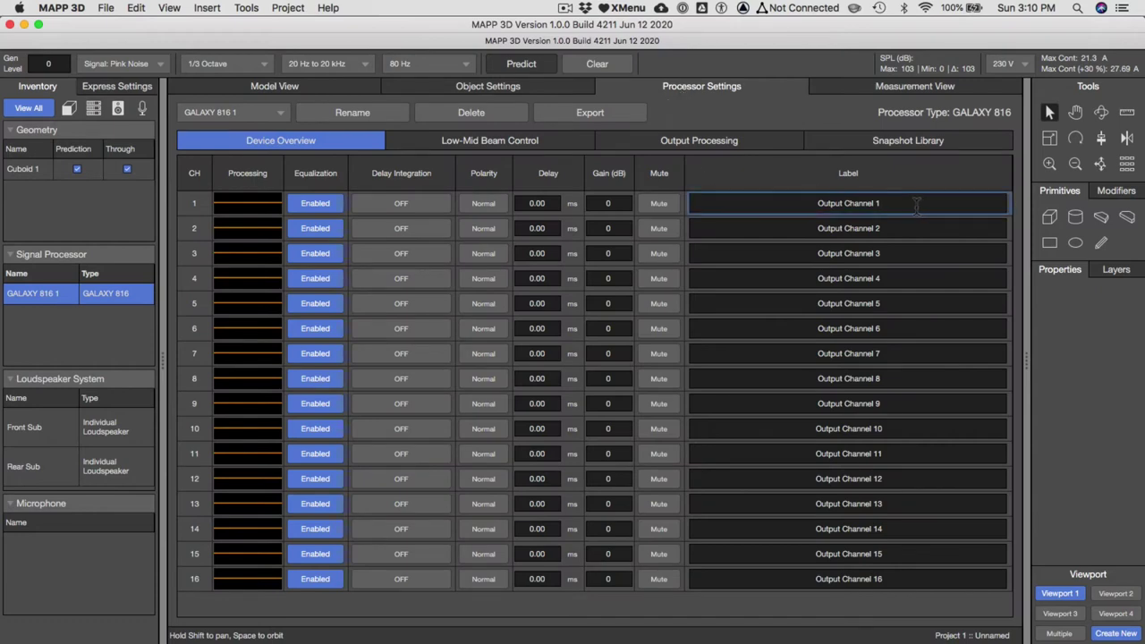
{"action": "left_click", "coordinate": [909, 228]}
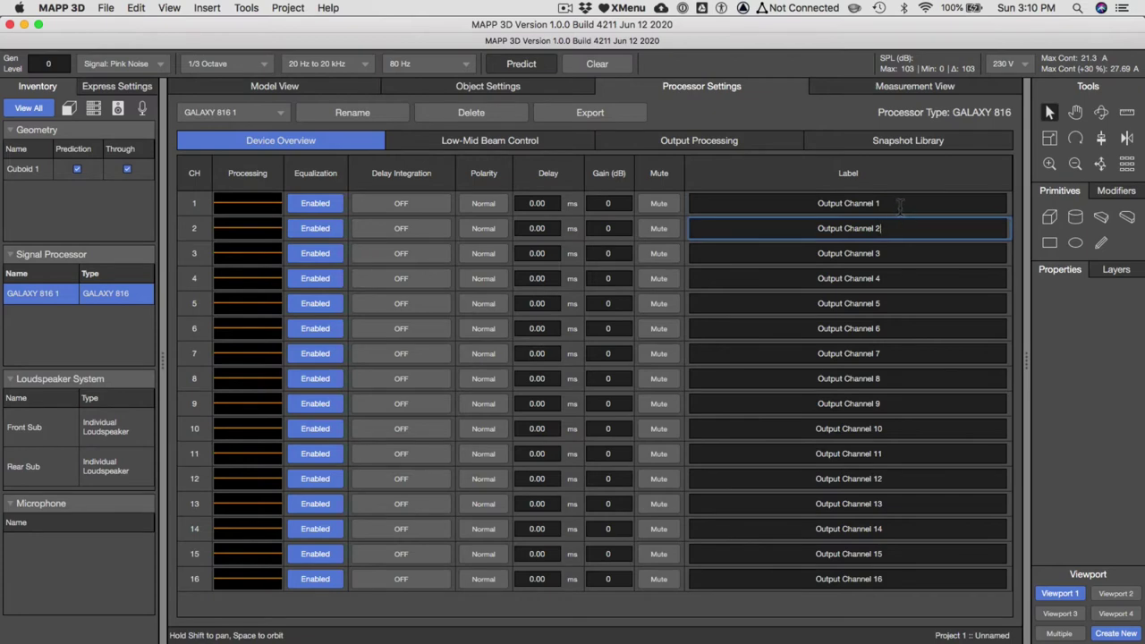
{"action": "triple_click", "coordinate": [805, 198]}
{"action": "type", "text": "Sub Front"}
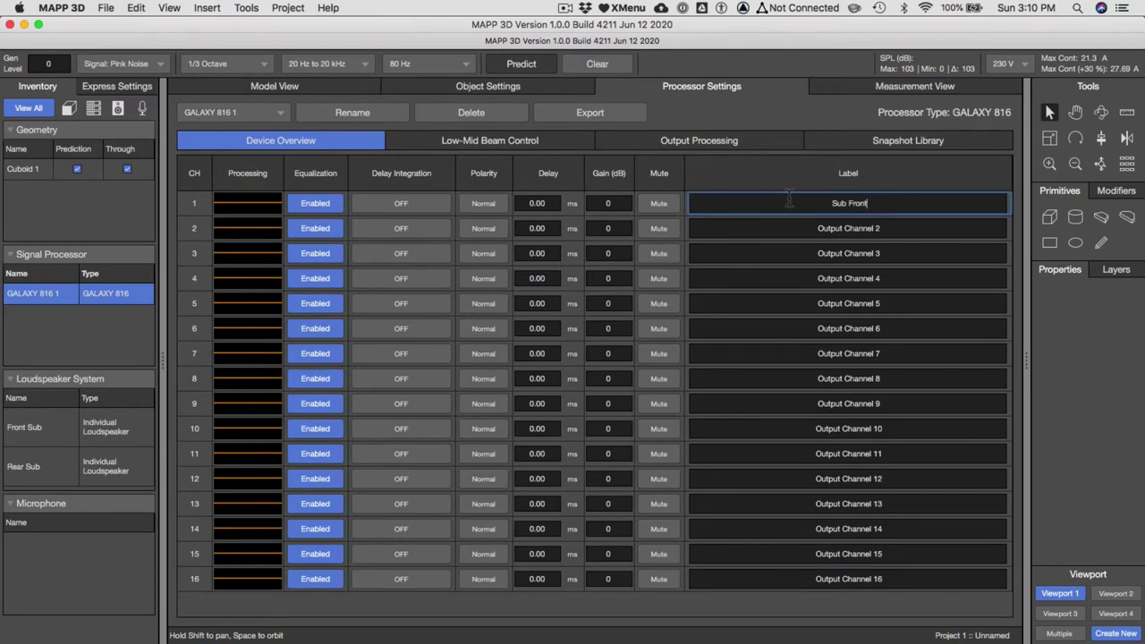
{"action": "key", "text": "Tab"}
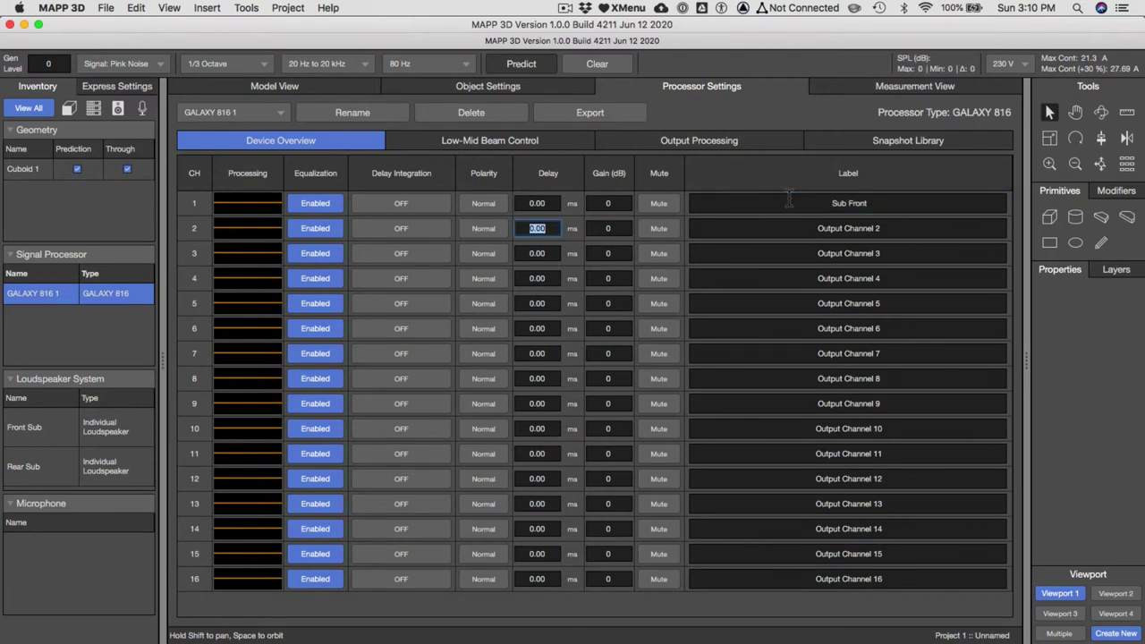
{"action": "left_click", "coordinate": [926, 226]}
{"action": "triple_click", "coordinate": [791, 225]}
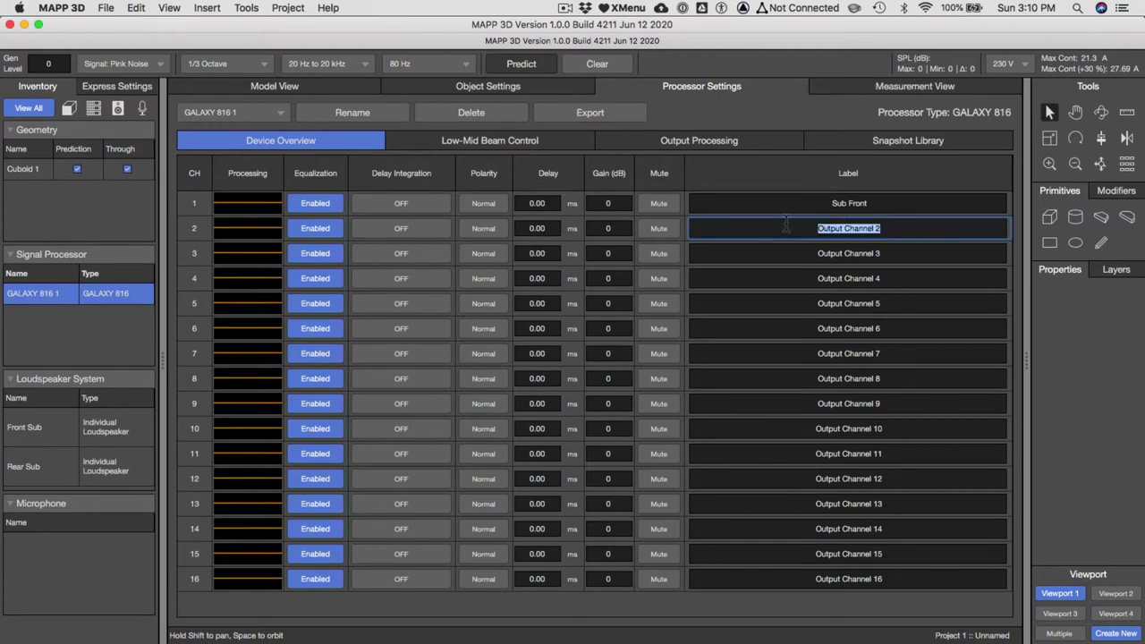
{"action": "type", "text": "Sub Rear"}
Verify in Object Settings which channels feed Front Sub and Rear Sub, then switch to PowerPoint
{"action": "left_click", "coordinate": [456, 85]}
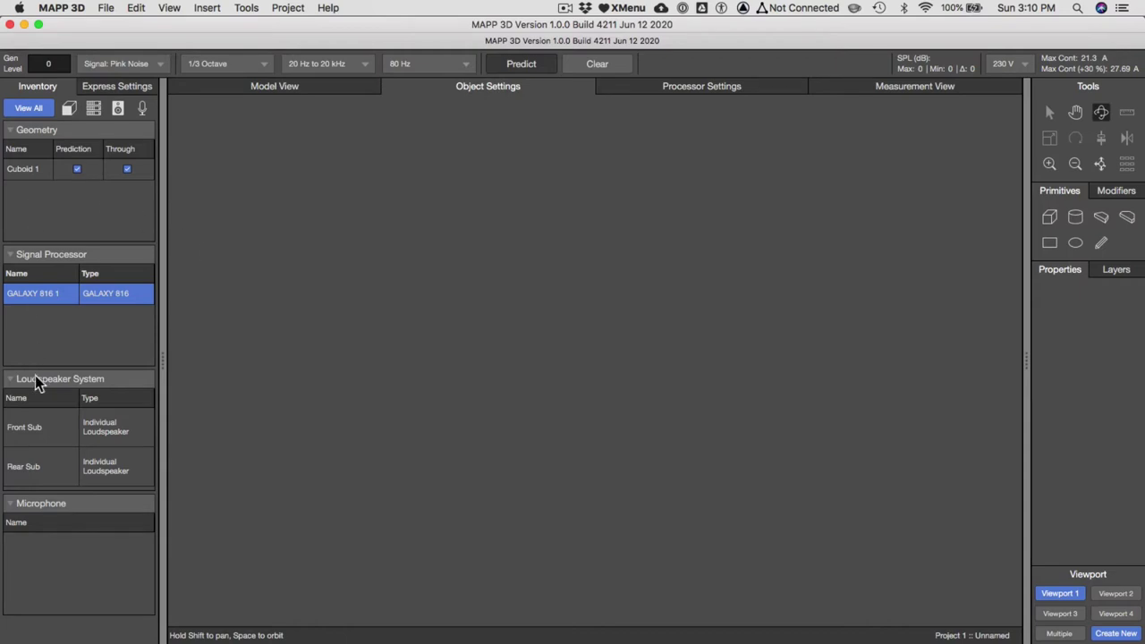
{"action": "left_click", "coordinate": [39, 428]}
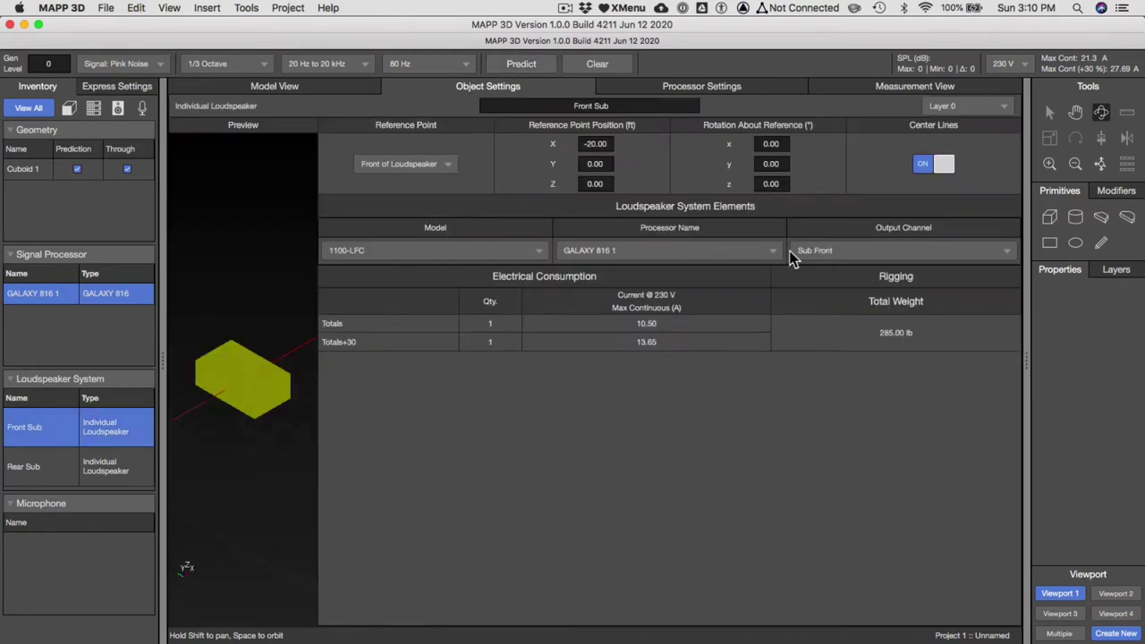
{"action": "left_click", "coordinate": [37, 469]}
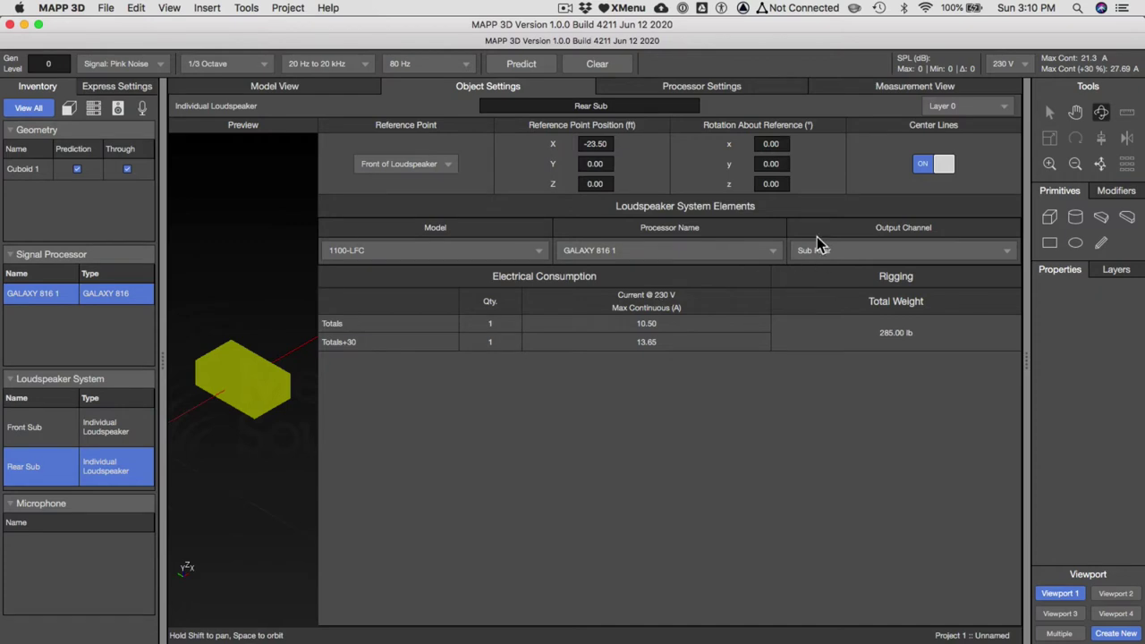
{"action": "left_click", "coordinate": [701, 88]}
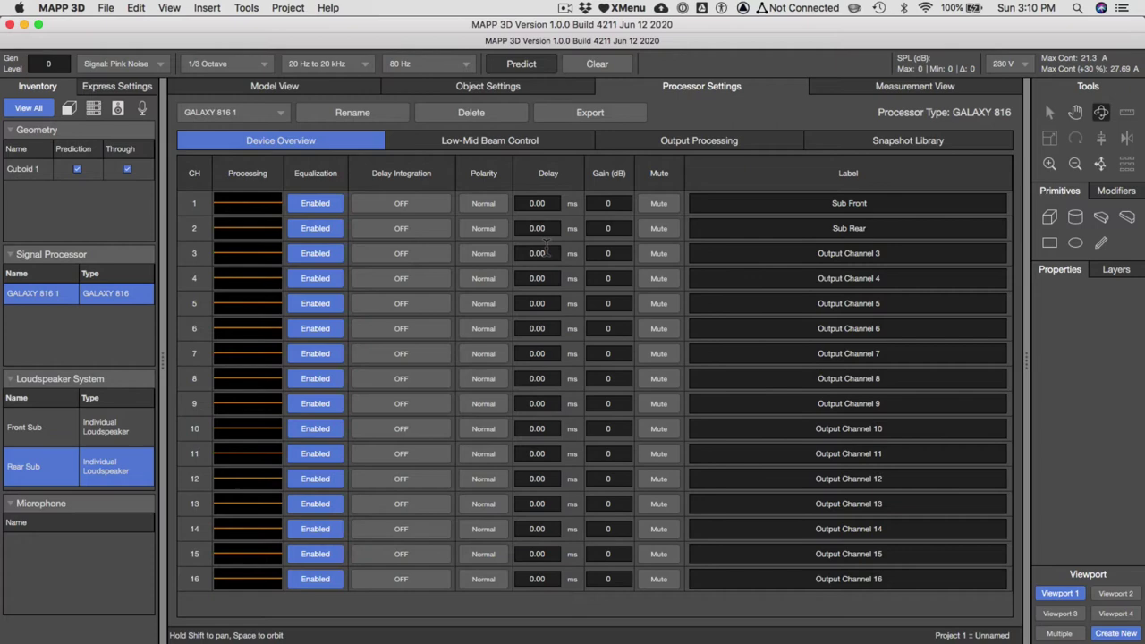
{"action": "key", "text": "super+Tab"}
{"action": "key", "text": "super+Tab"}
{"action": "key", "text": "super+Tab"}
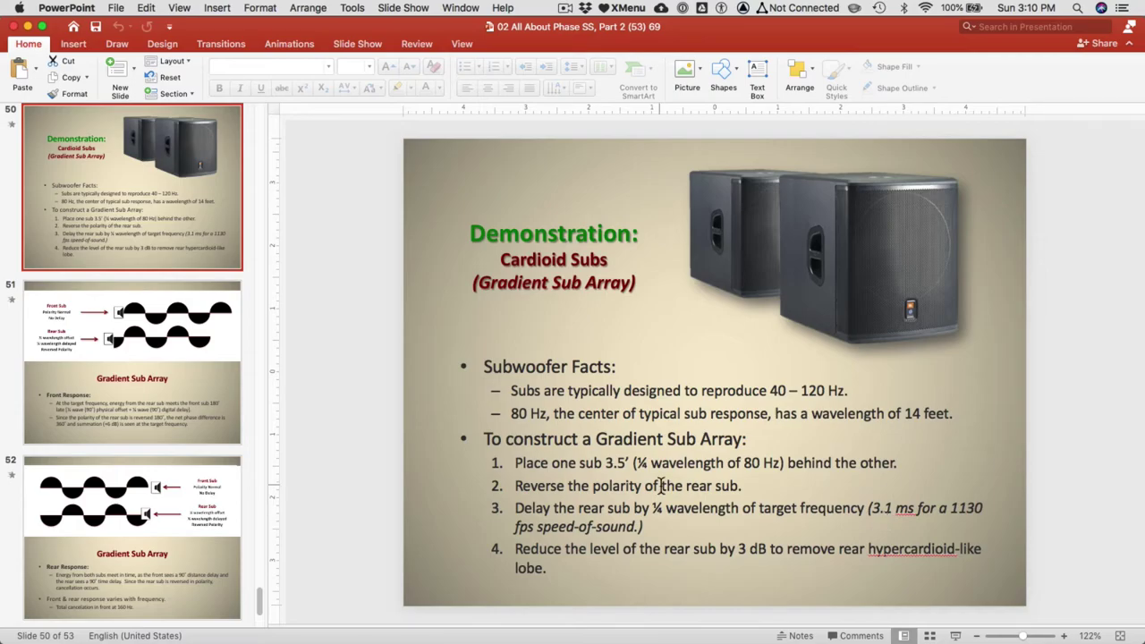
Give the Sub Rear channel Reversed polarity and a 3.1 ms delay, then return to Model View
{"action": "key", "text": "super+Tab"}
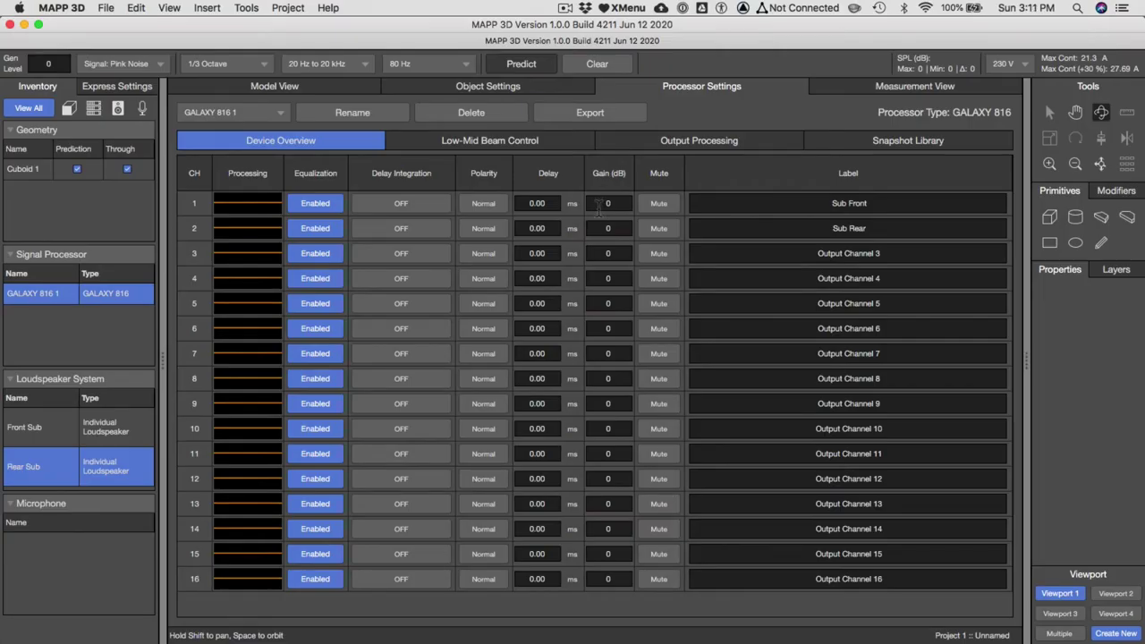
{"action": "left_click", "coordinate": [483, 231]}
{"action": "key", "text": "Tab"}
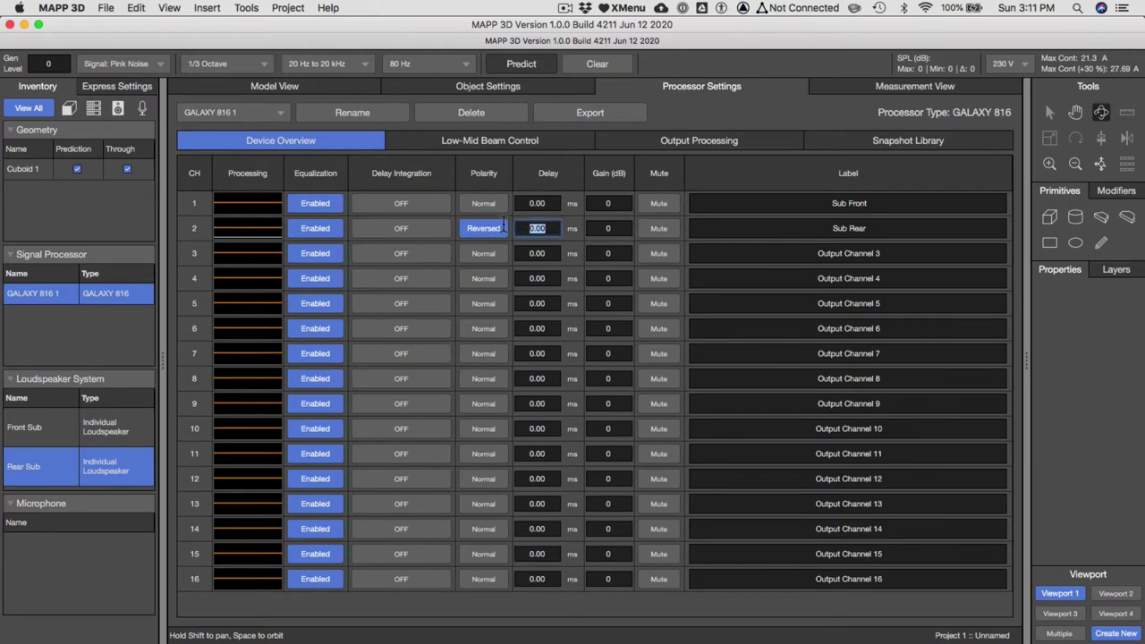
{"action": "type", "text": "3.1"}
{"action": "left_click", "coordinate": [288, 90]}
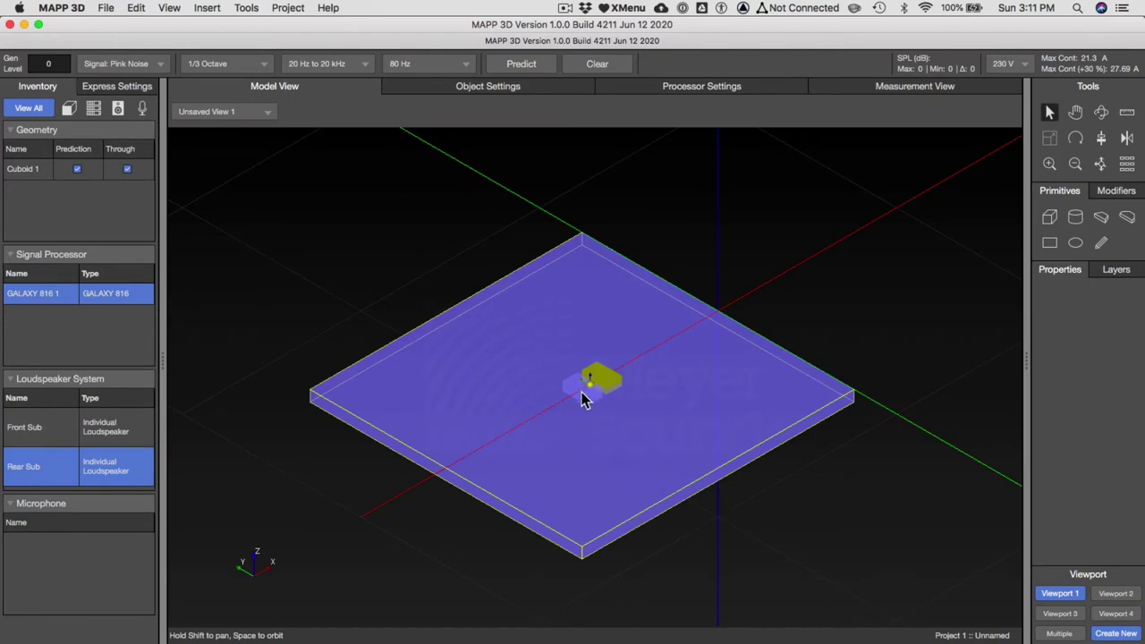
Deselect Rear Sub, predict the cardioid SPL map, and show it from the top viewport
{"action": "left_click", "coordinate": [373, 258]}
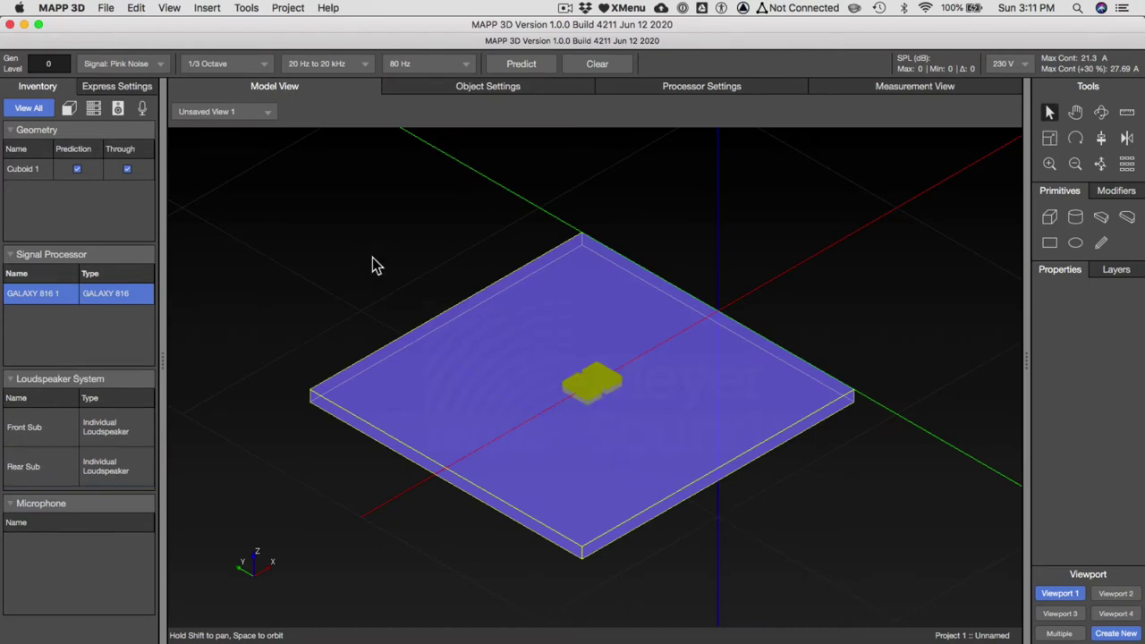
{"action": "left_click", "coordinate": [521, 64]}
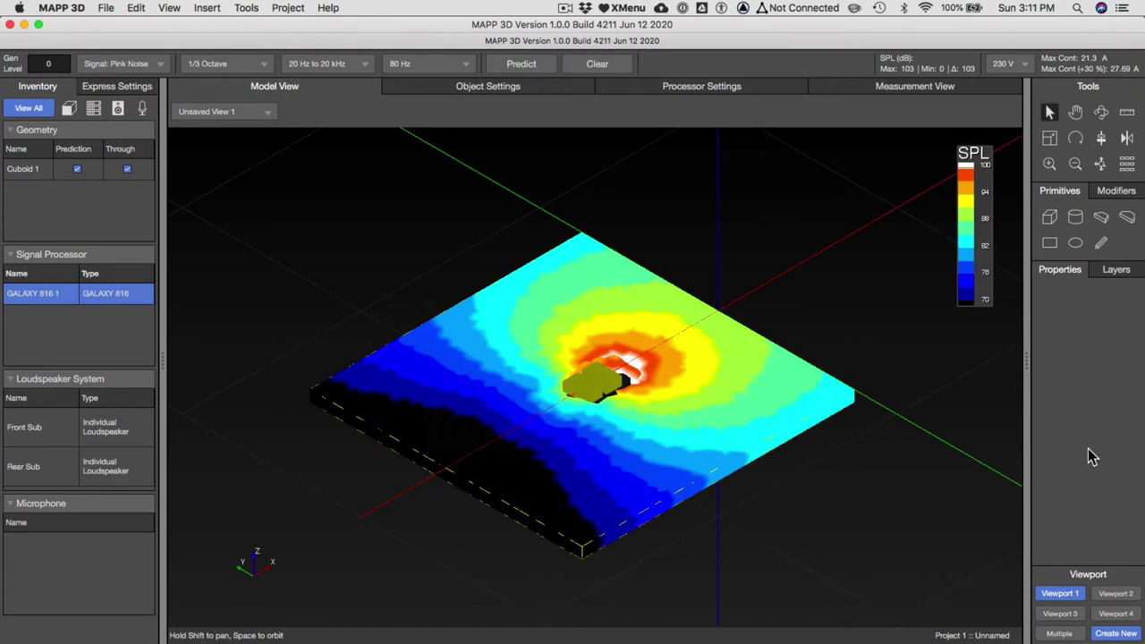
{"action": "left_click", "coordinate": [1116, 594]}
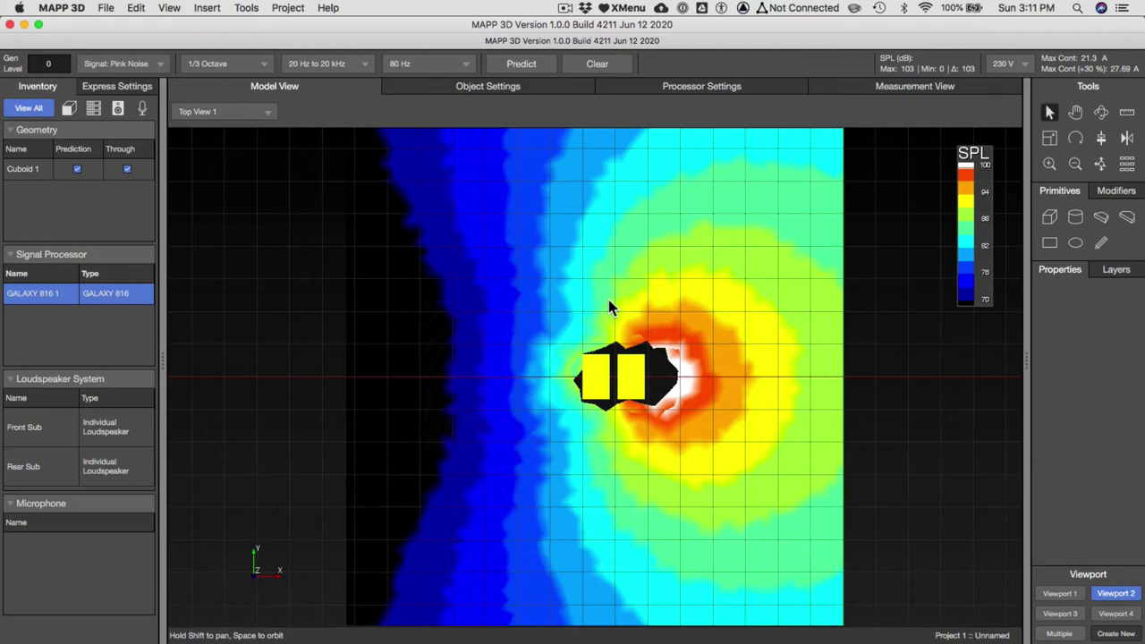
Review the PowerPoint step on lowering the rear sub by 3 dB, then return to MAPP 3D
{"action": "key", "text": "super+Tab"}
{"action": "left_click", "coordinate": [405, 329]}
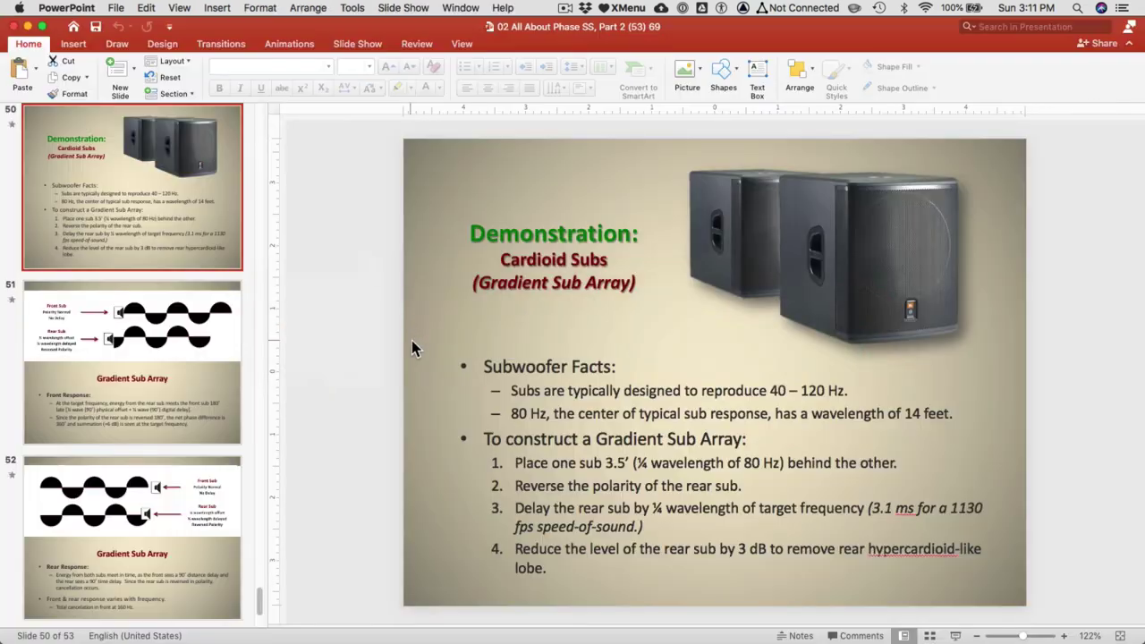
{"action": "left_click_drag", "start_coordinate": [565, 578], "coordinate": [529, 550]}
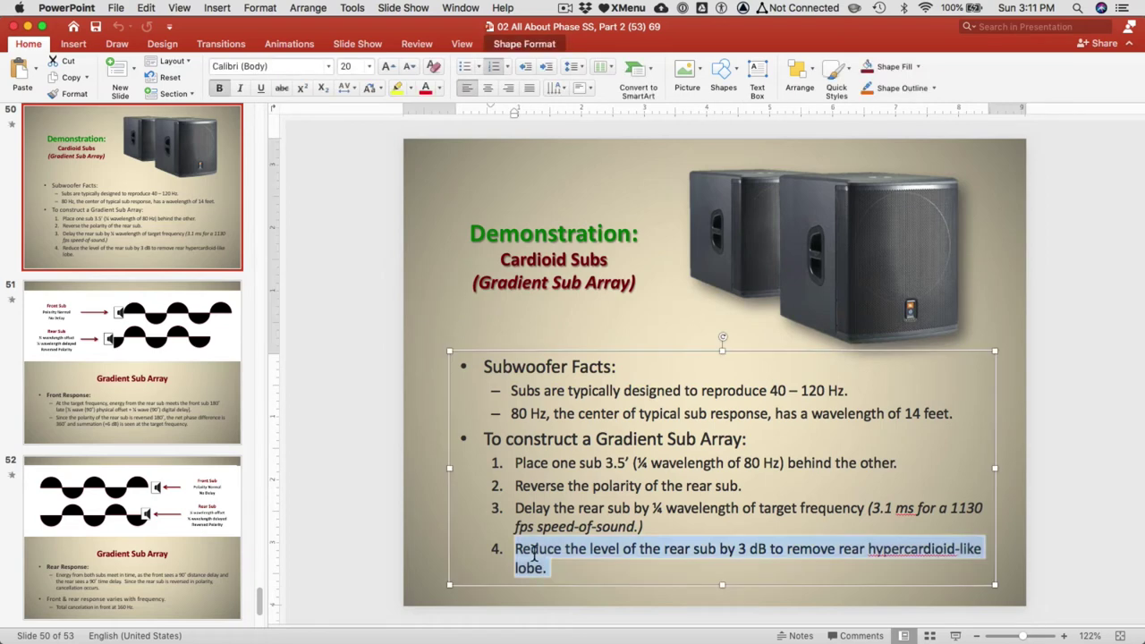
{"action": "left_click", "coordinate": [485, 327]}
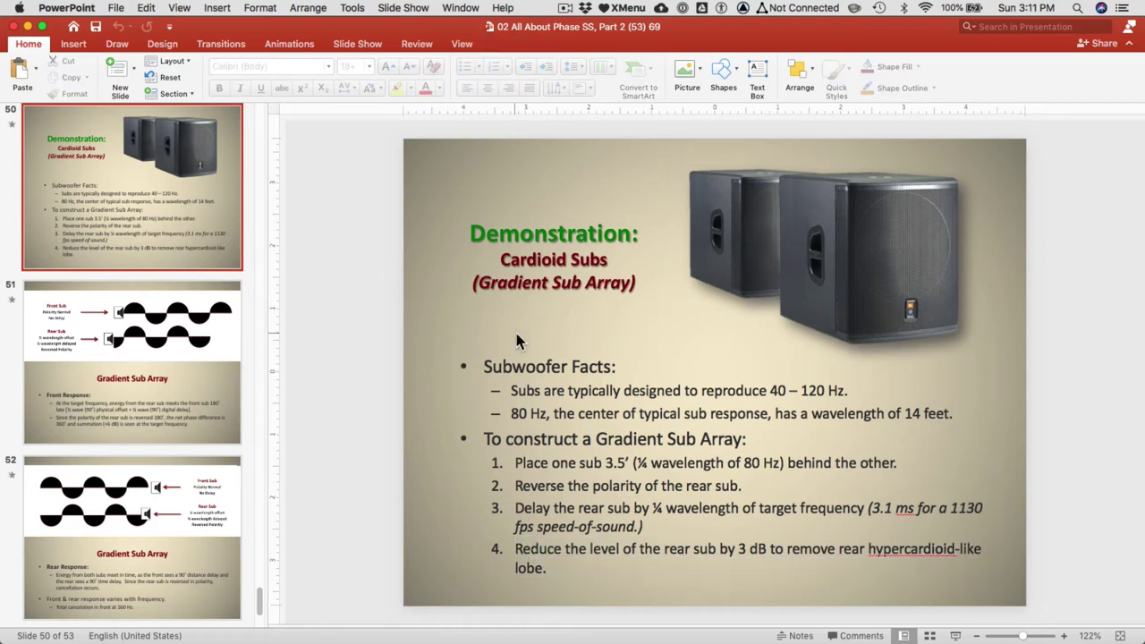
{"action": "key", "text": "super+Tab"}
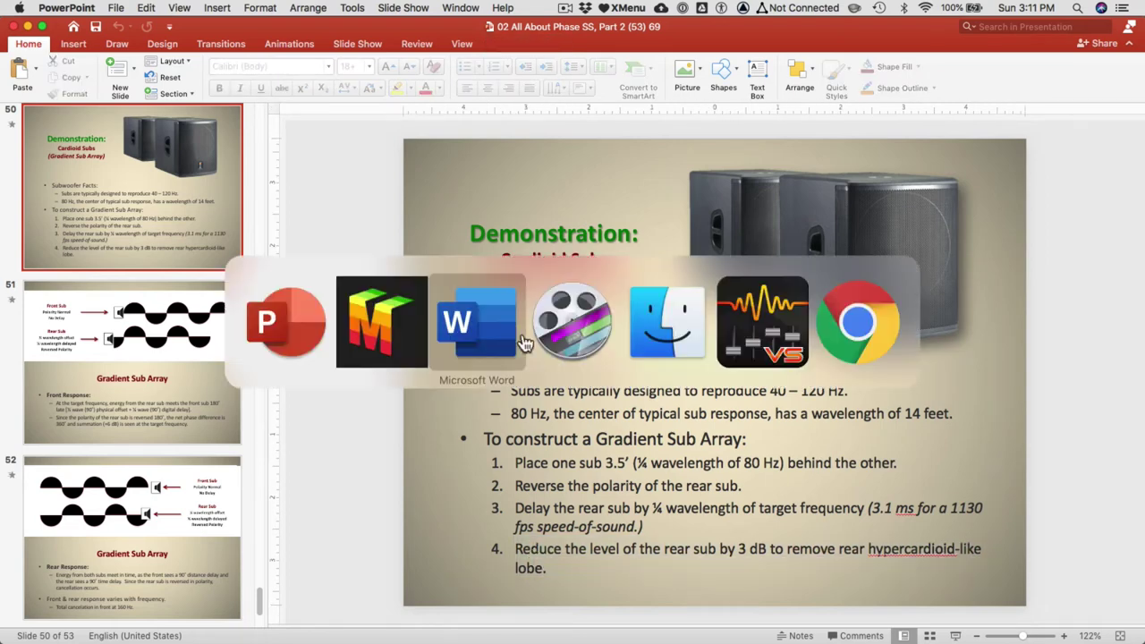
{"action": "left_click", "coordinate": [411, 324]}
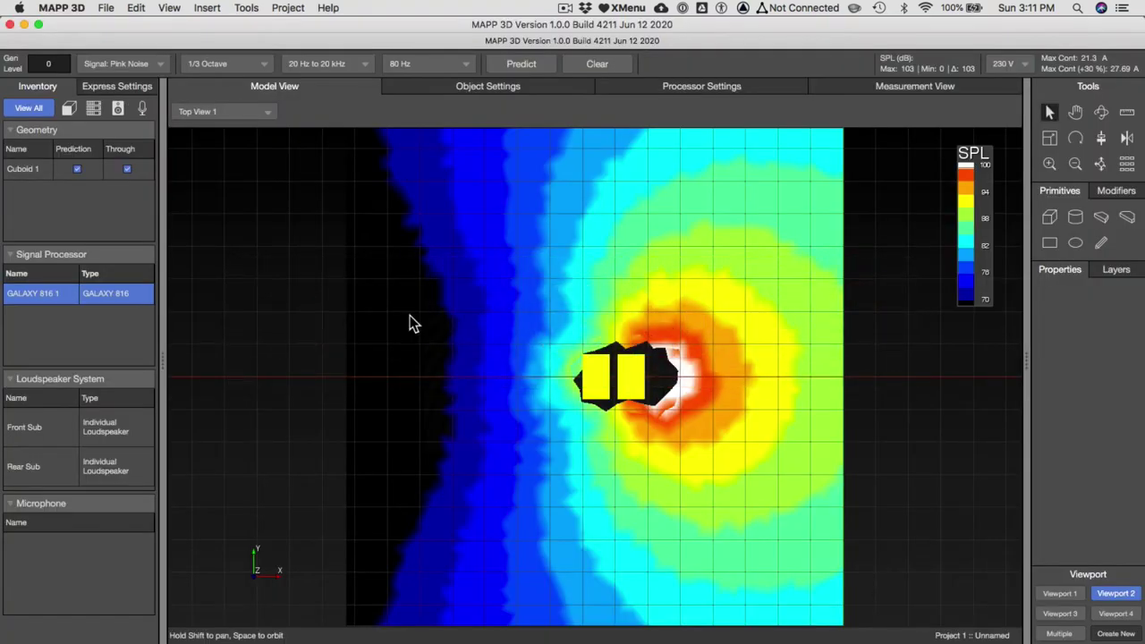
Check the Rear Sub and Front Sub objects, then set the Sub Rear channel gain to -3 dB
{"action": "left_click", "coordinate": [480, 88]}
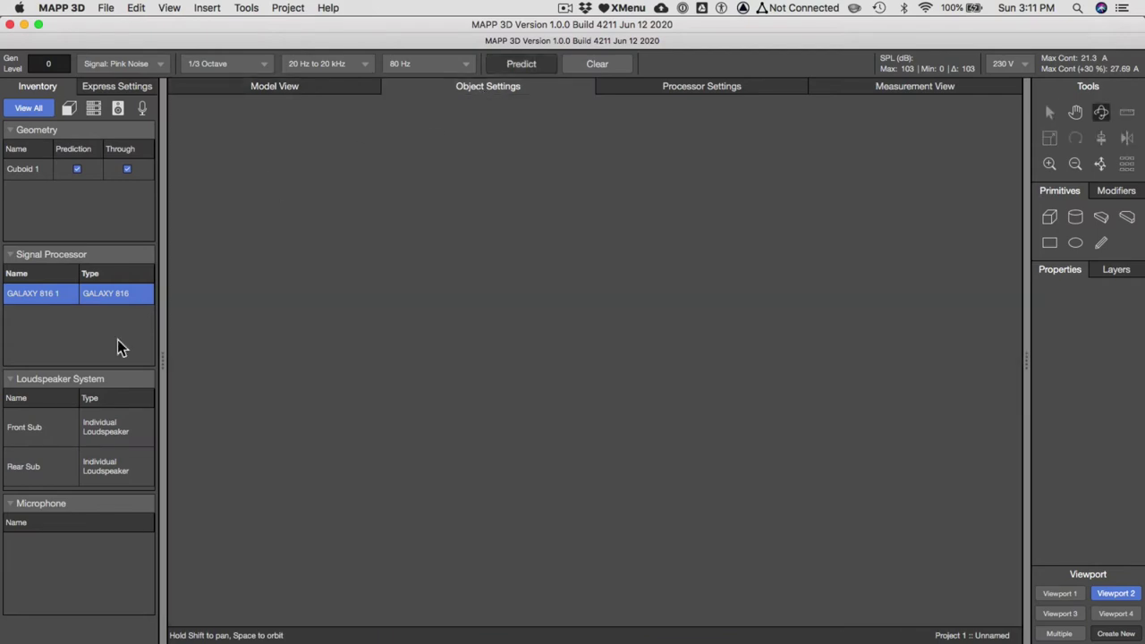
{"action": "left_click", "coordinate": [50, 472]}
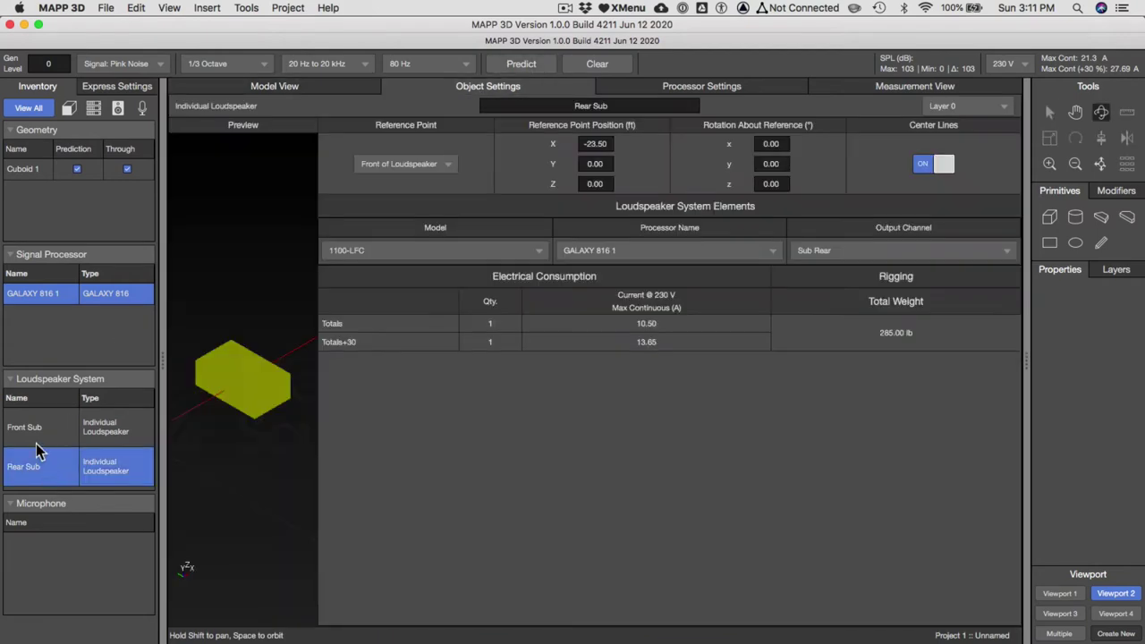
{"action": "left_click", "coordinate": [37, 442]}
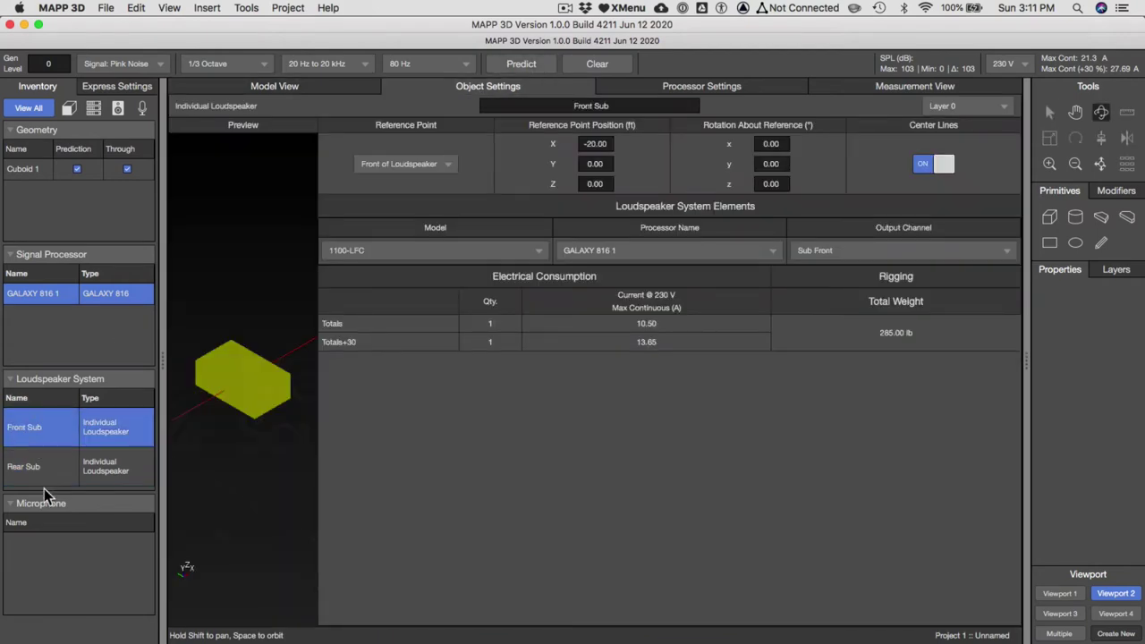
{"action": "left_click", "coordinate": [704, 86]}
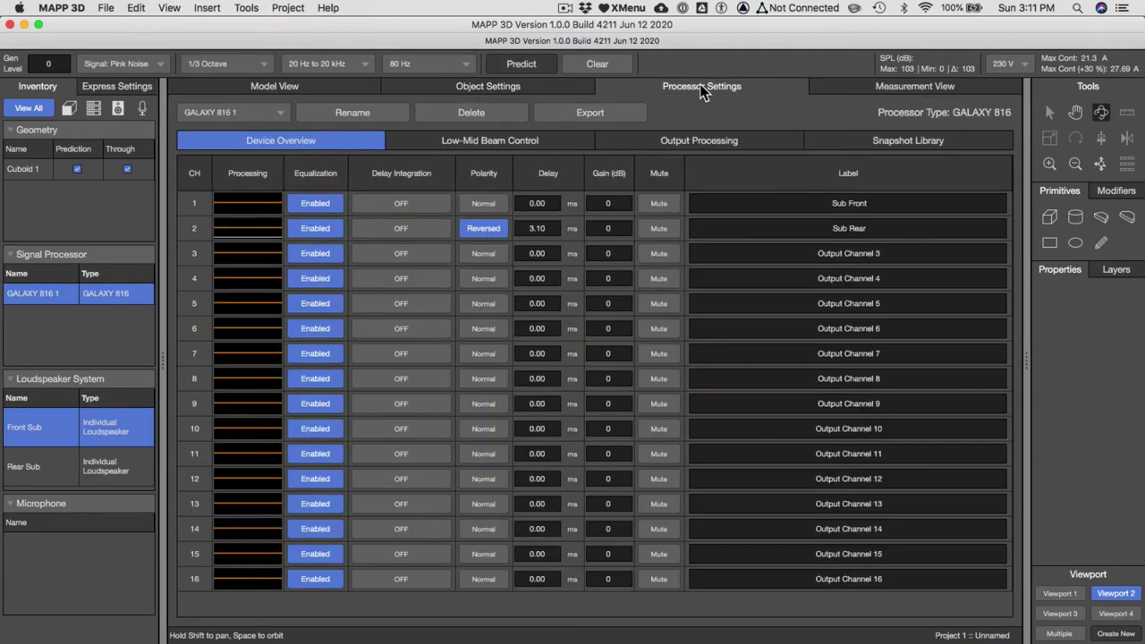
{"action": "left_click", "coordinate": [615, 229]}
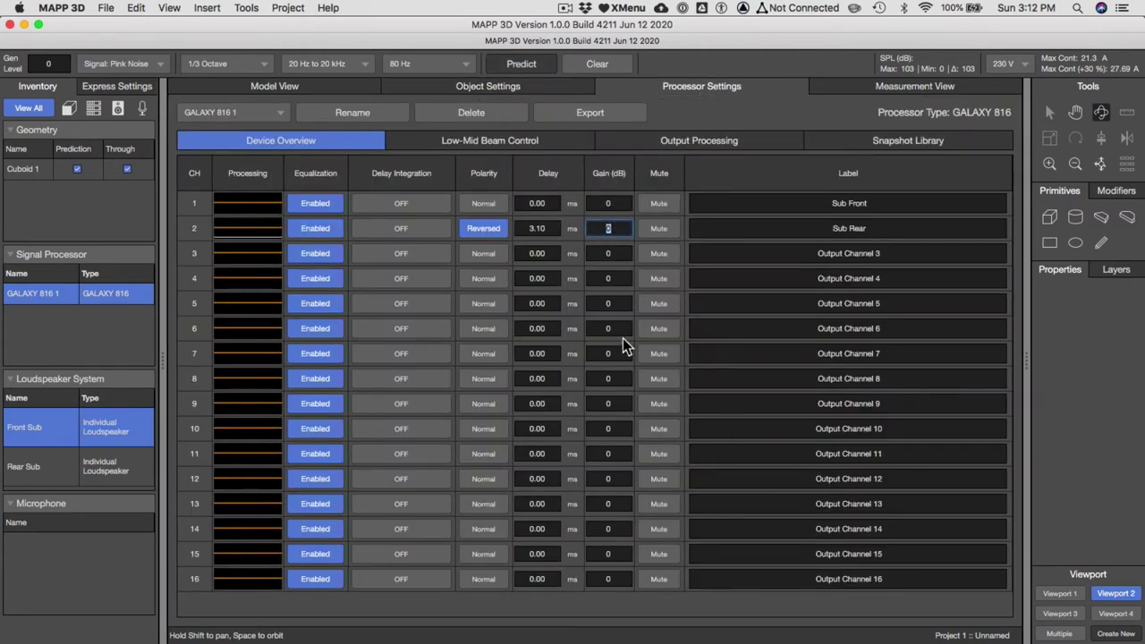
{"action": "type", "text": "-3"}
{"action": "key", "text": "Return"}
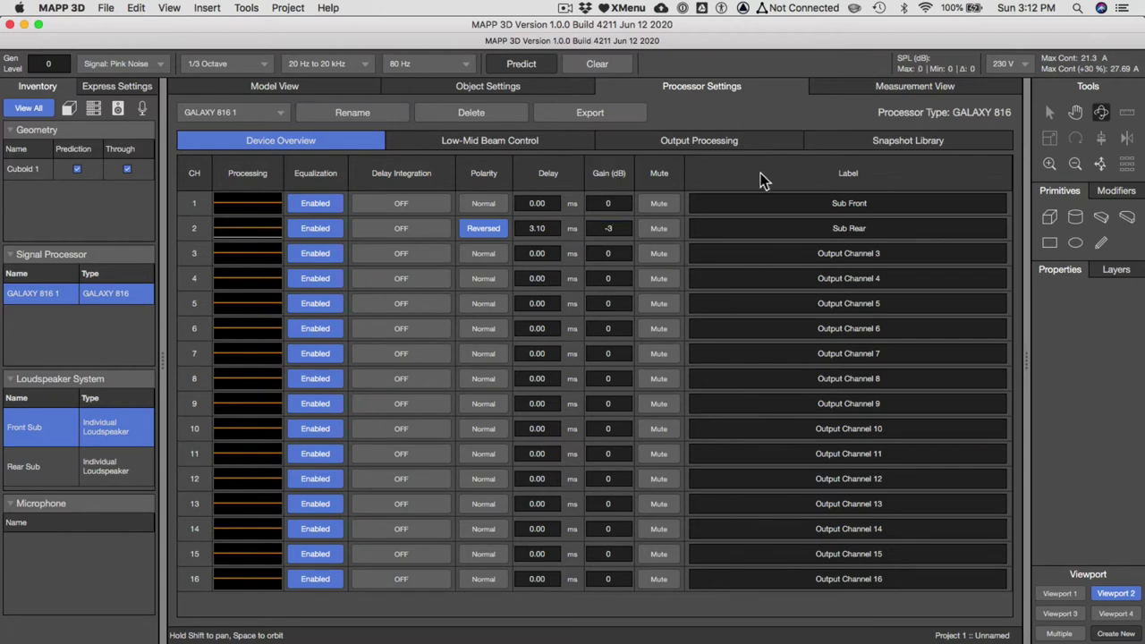
Re-predict with nothing selected and view the 102 dB cardioid SPL map in 3D perspective
{"action": "left_click", "coordinate": [243, 92]}
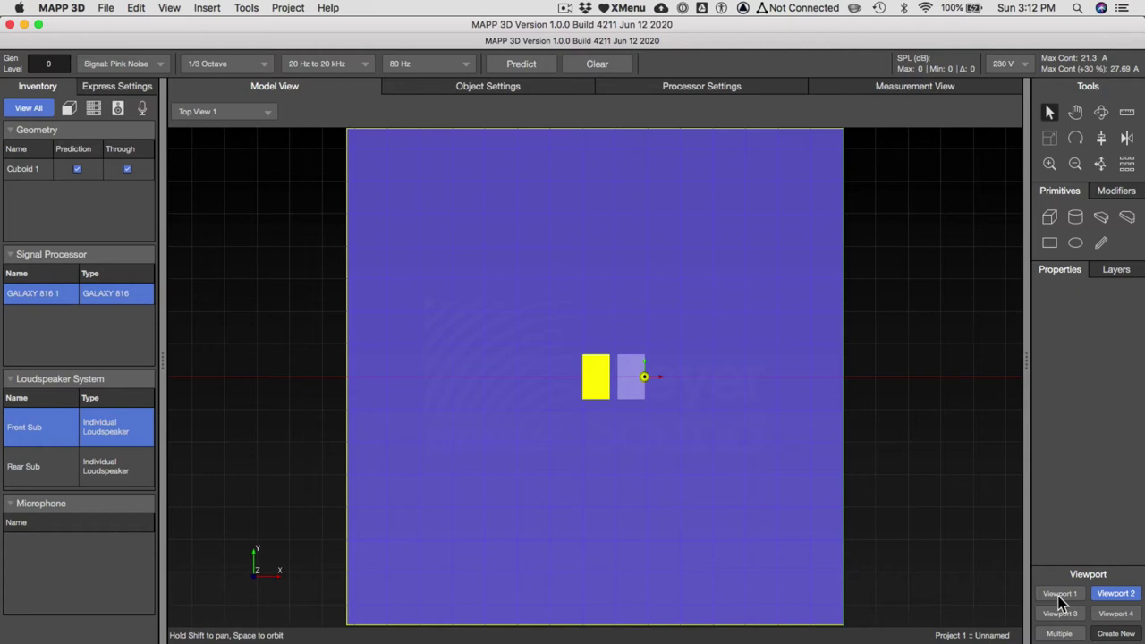
{"action": "left_click", "coordinate": [549, 67]}
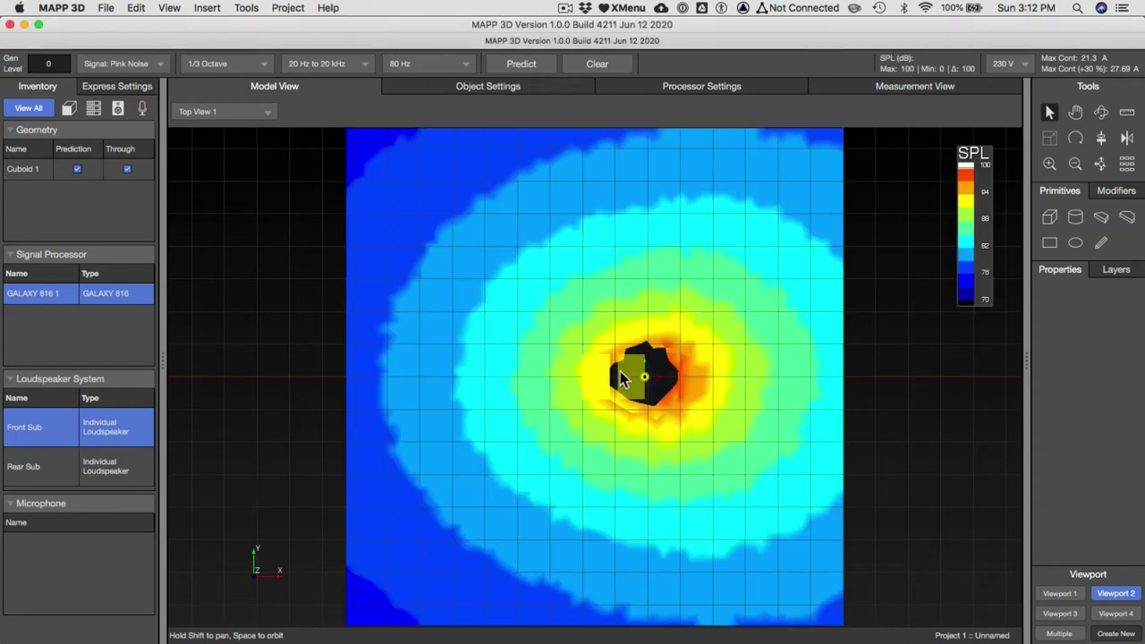
{"action": "left_click", "coordinate": [929, 340]}
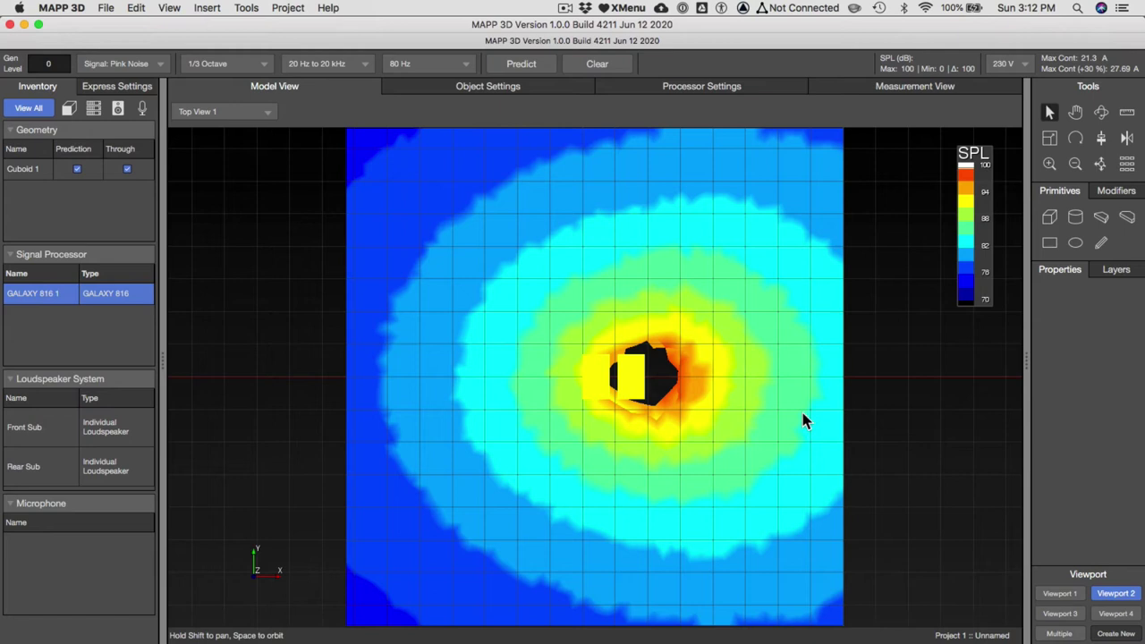
{"action": "left_click", "coordinate": [522, 65]}
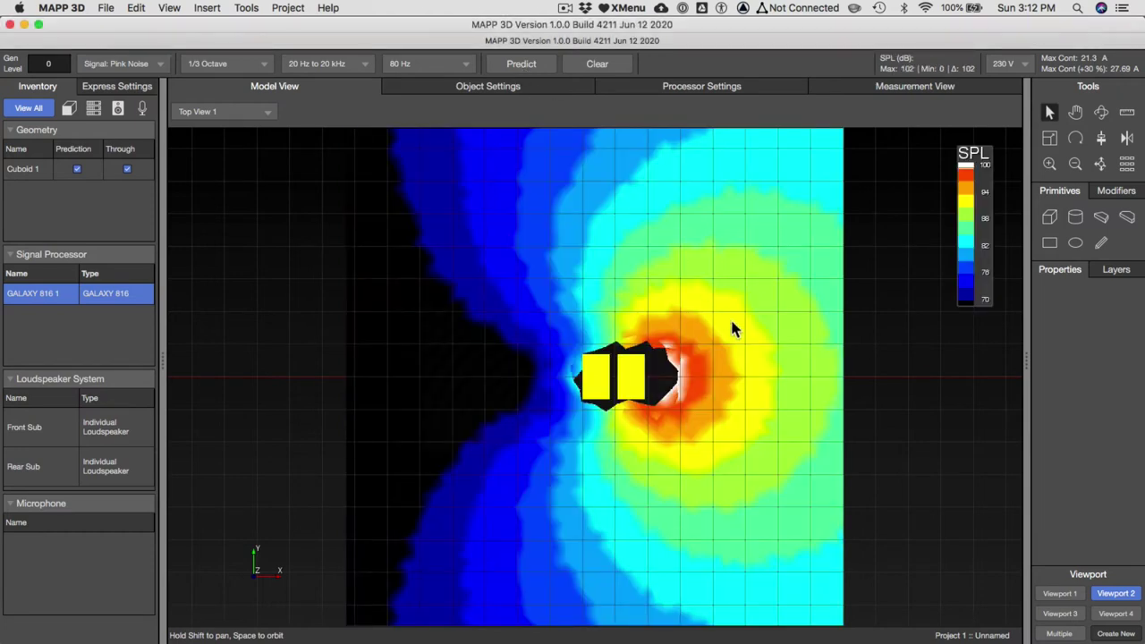
{"action": "left_click", "coordinate": [1059, 593]}
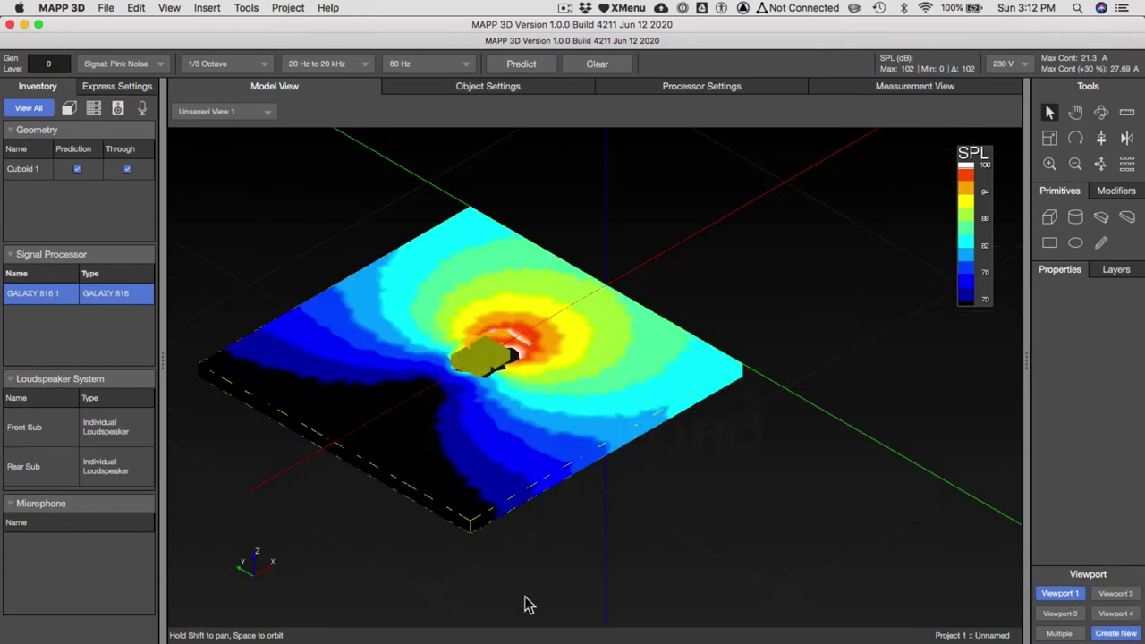
Read Word steps 8–9 on side views and a second prediction plane, then return to MAPP 3D
{"action": "key", "text": "super+Tab"}
{"action": "key", "text": "super+Tab"}
{"action": "key", "text": "super+Tab"}
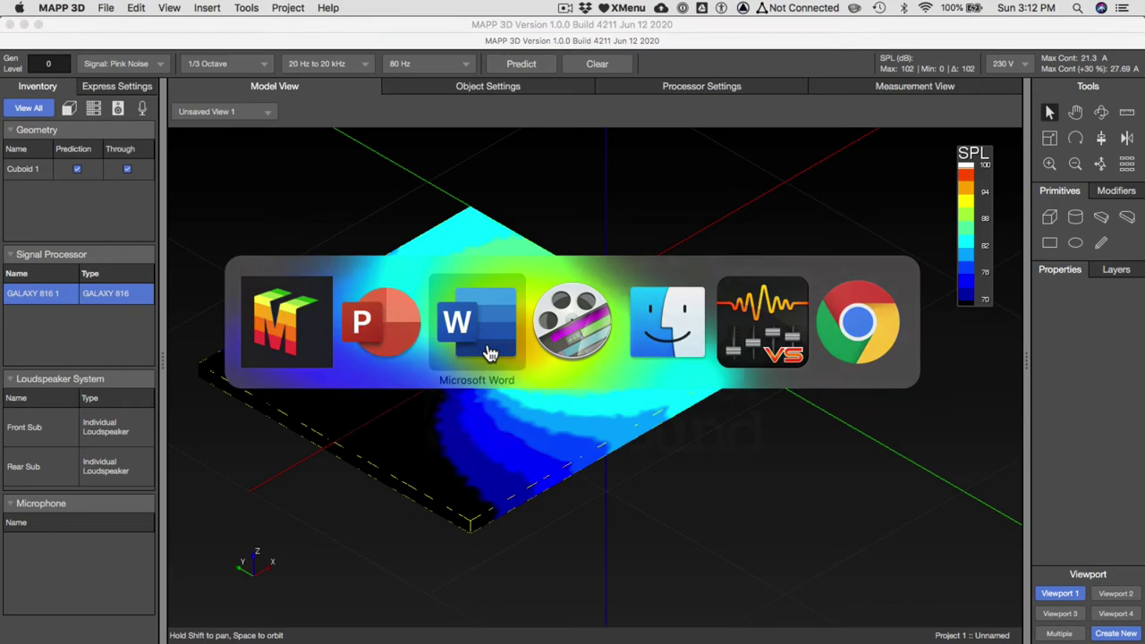
{"action": "left_click", "coordinate": [439, 347]}
{"action": "scroll", "coordinate": [497, 353], "scroll_direction": "down", "scroll_amount": 10}
{"action": "scroll", "coordinate": [497, 353], "scroll_direction": "down", "scroll_amount": 10}
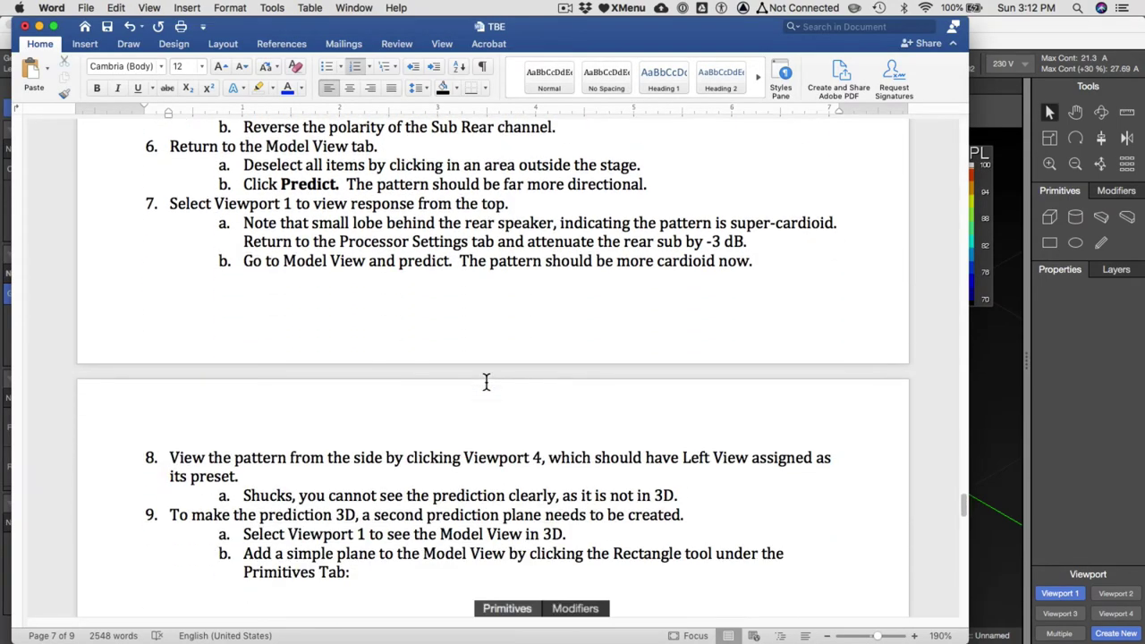
{"action": "scroll", "coordinate": [485, 382], "scroll_direction": "down", "scroll_amount": 3}
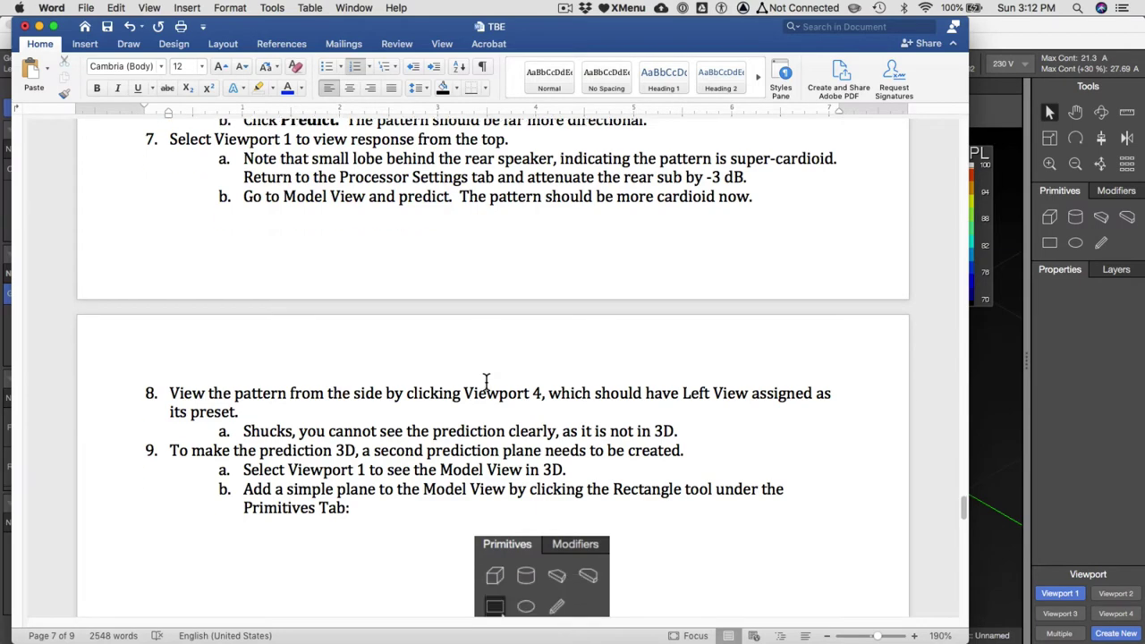
{"action": "left_click", "coordinate": [1022, 438]}
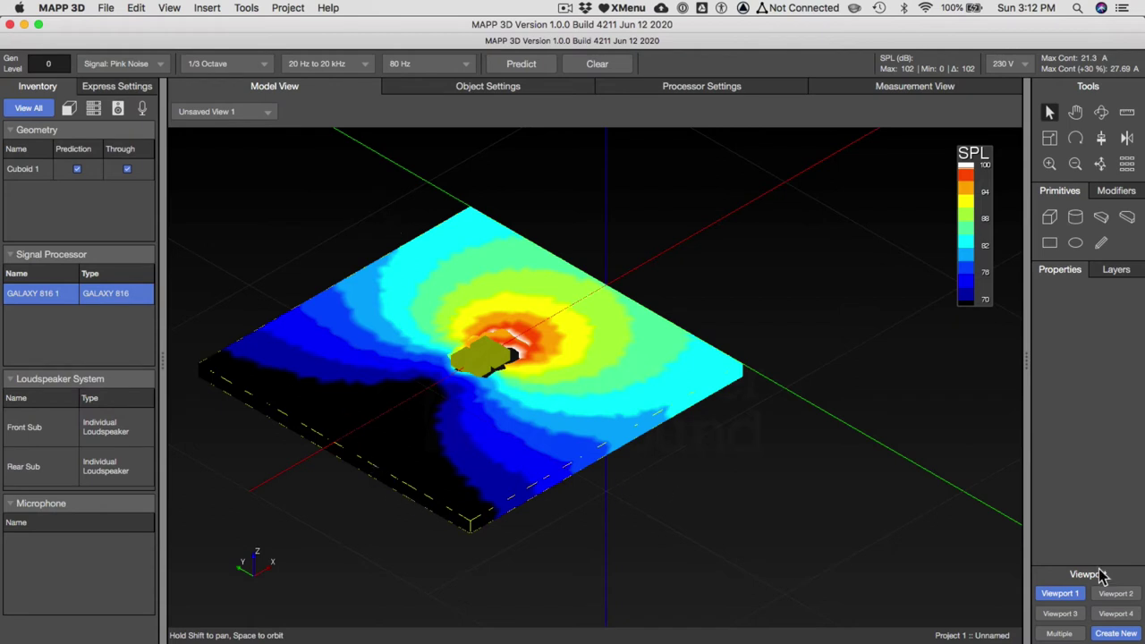
{"action": "left_click", "coordinate": [1058, 634]}
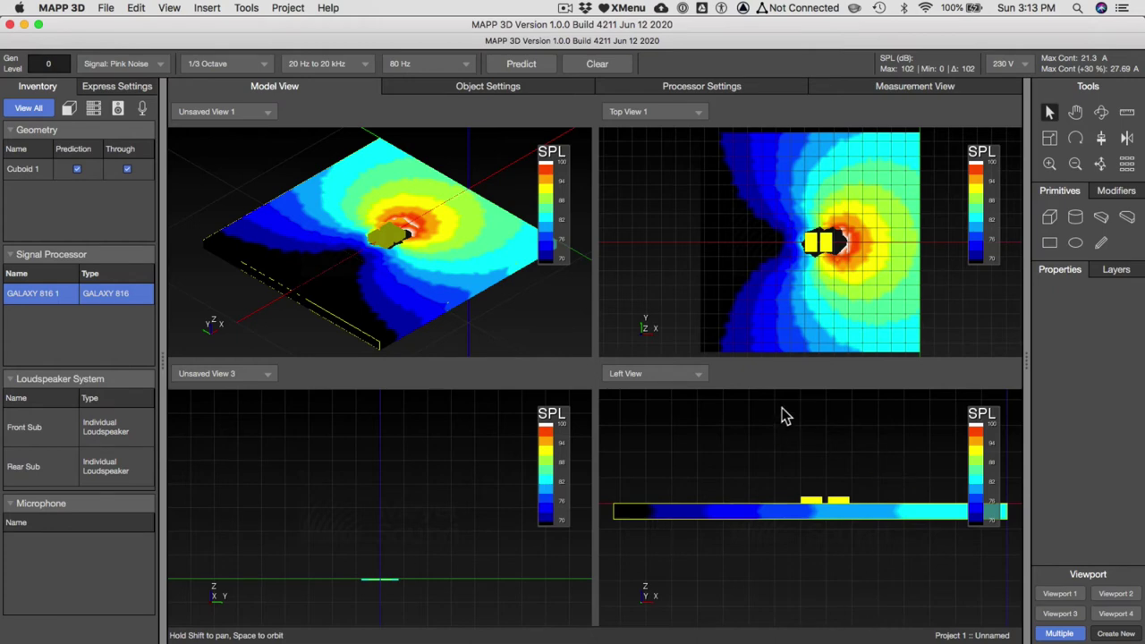
{"action": "left_click", "coordinate": [1055, 595]}
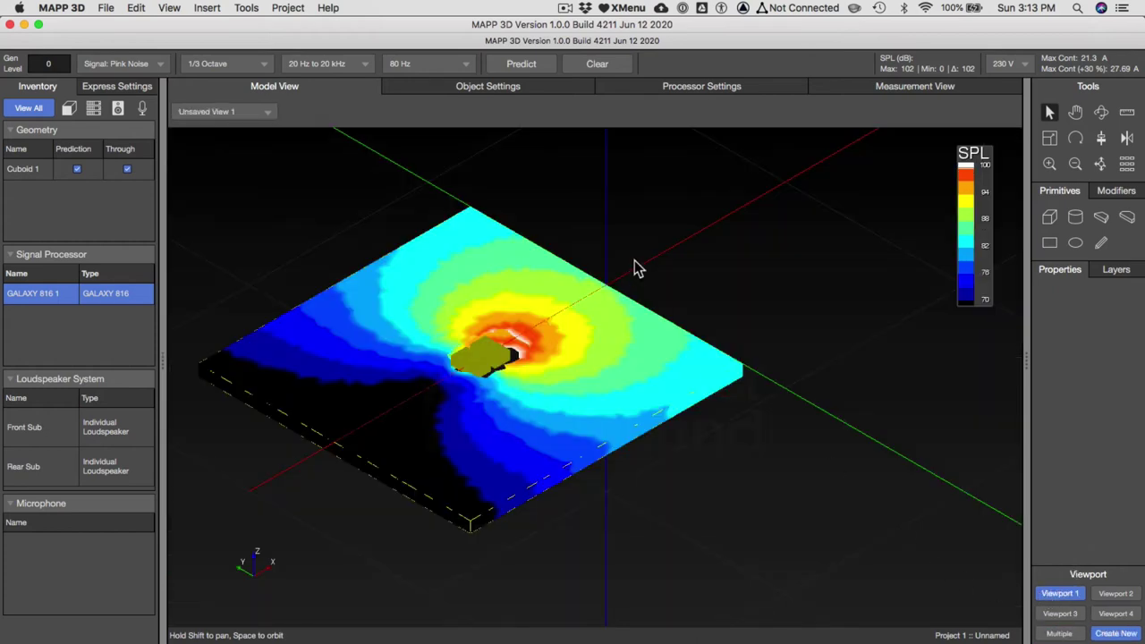
Clear the SPL prediction and add a new rectangle prediction plane to the model
{"action": "left_click", "coordinate": [620, 66]}
{"action": "key", "text": "super+Tab"}
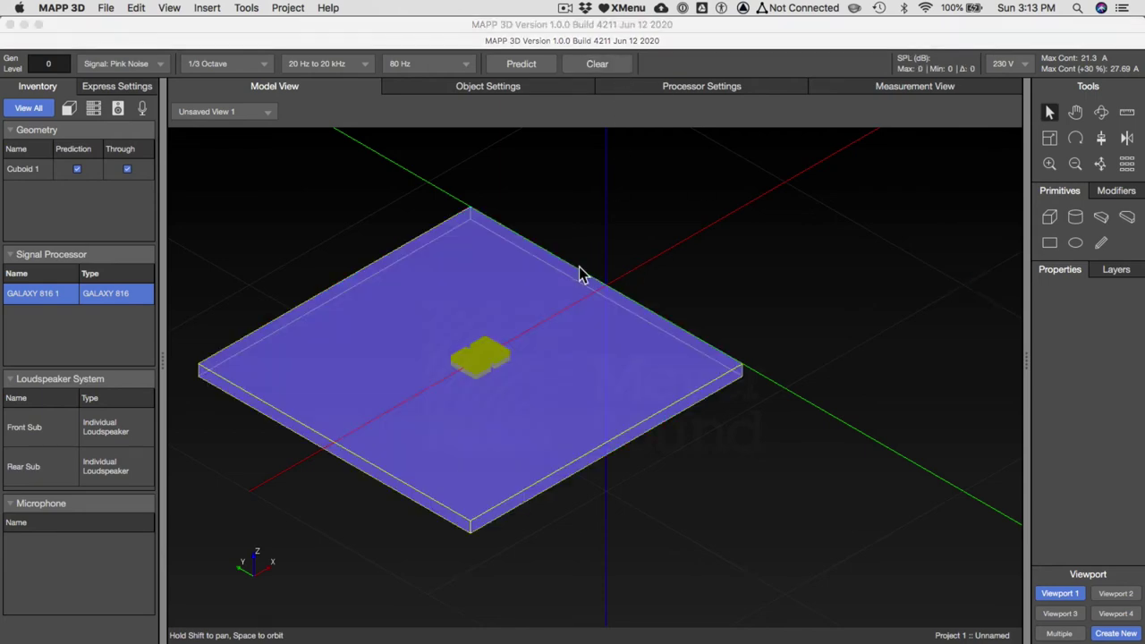
{"action": "scroll", "coordinate": [561, 409], "scroll_direction": "down", "scroll_amount": 5}
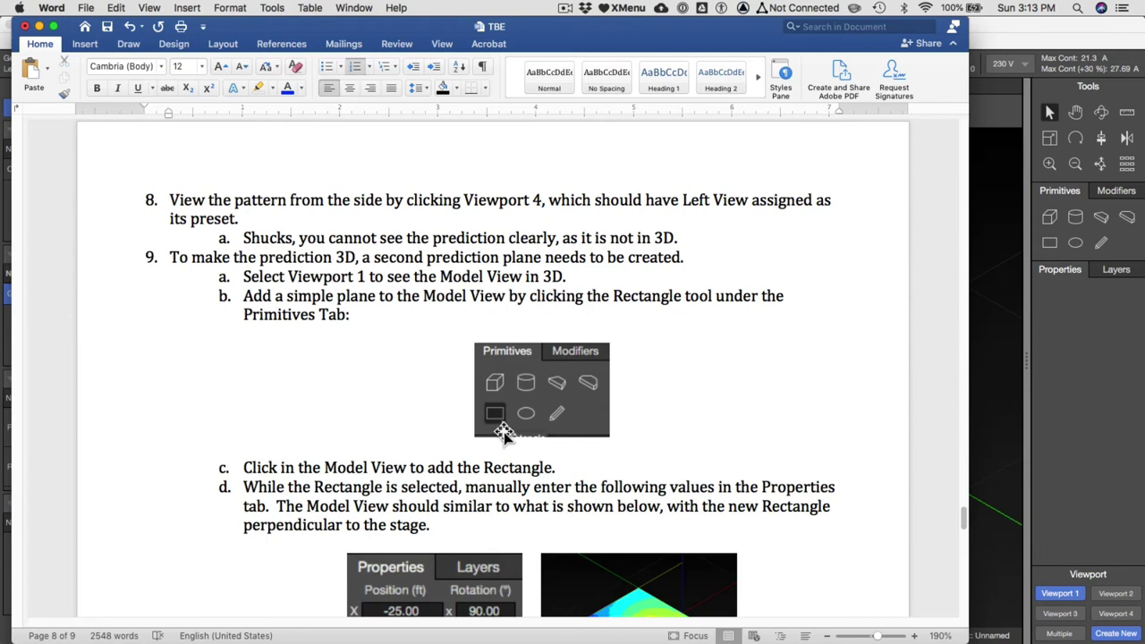
{"action": "key", "text": "super+Tab"}
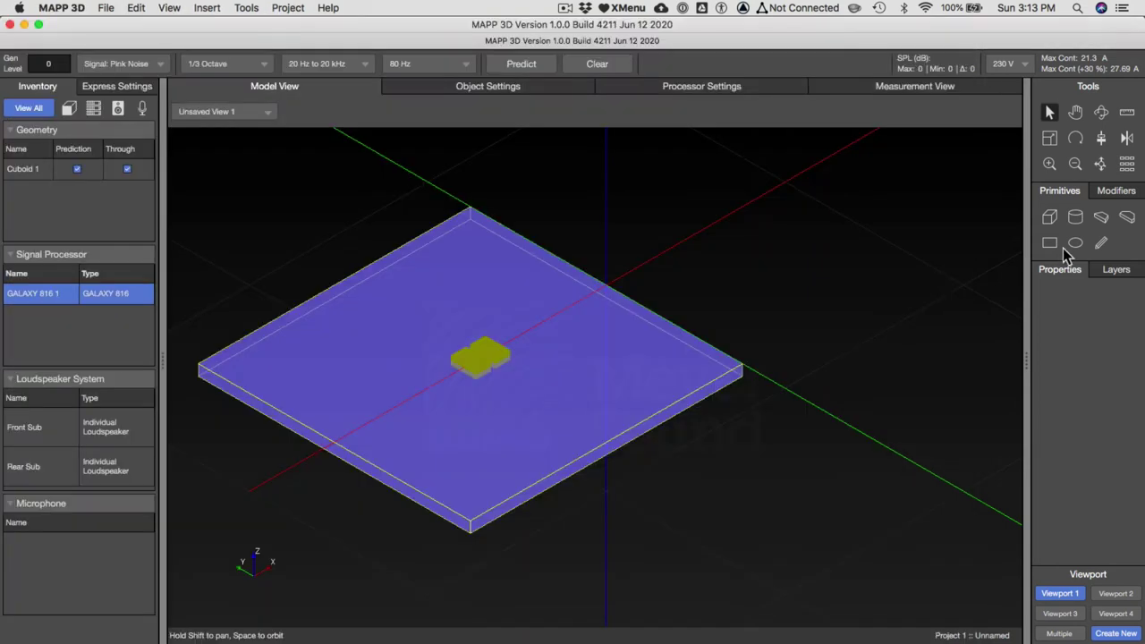
{"action": "left_click", "coordinate": [1051, 245]}
{"action": "left_click", "coordinate": [677, 284]}
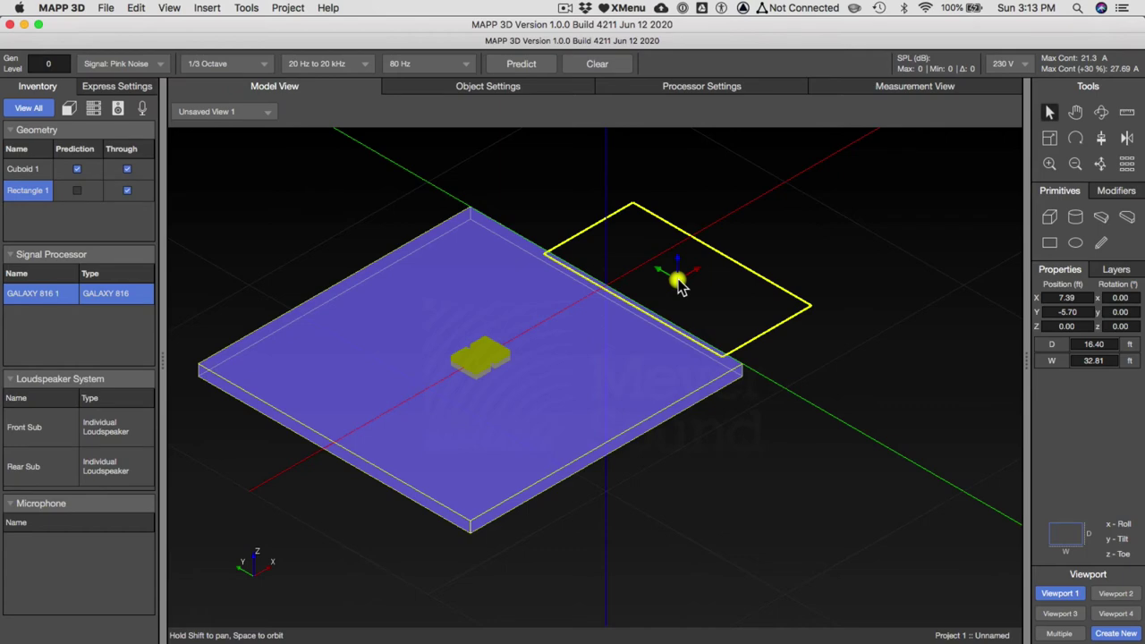
Position the rectangle at X -25 ft, Y 0 and rotate it 90° about X to stand upright
{"action": "key", "text": "super+Tab"}
{"action": "scroll", "coordinate": [652, 314], "scroll_direction": "down", "scroll_amount": 4}
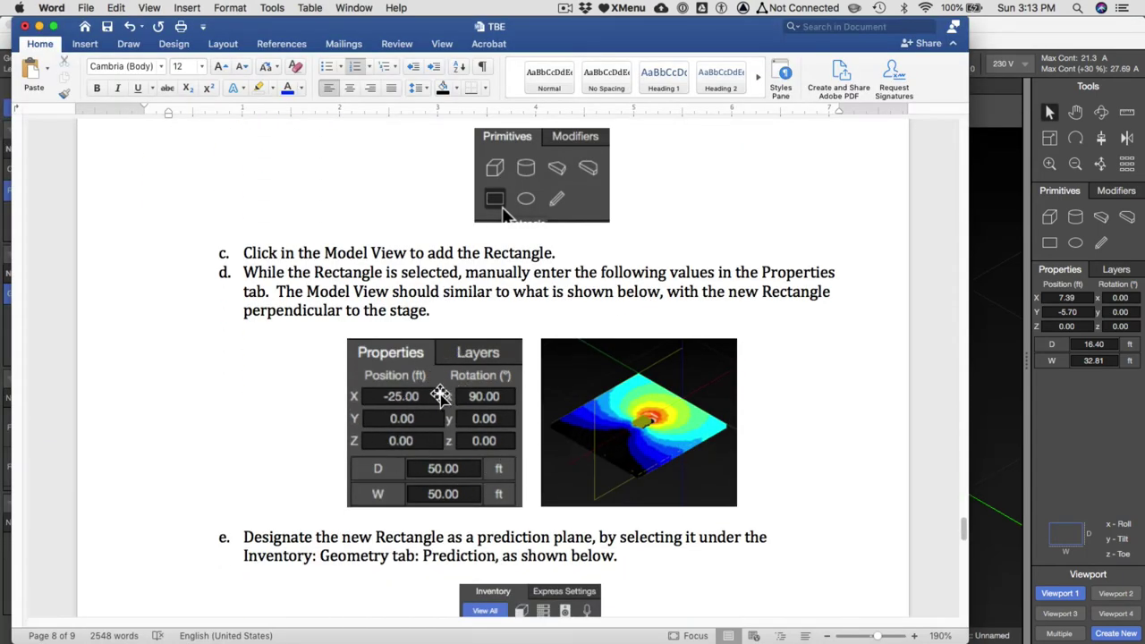
{"action": "left_click", "coordinate": [1030, 298]}
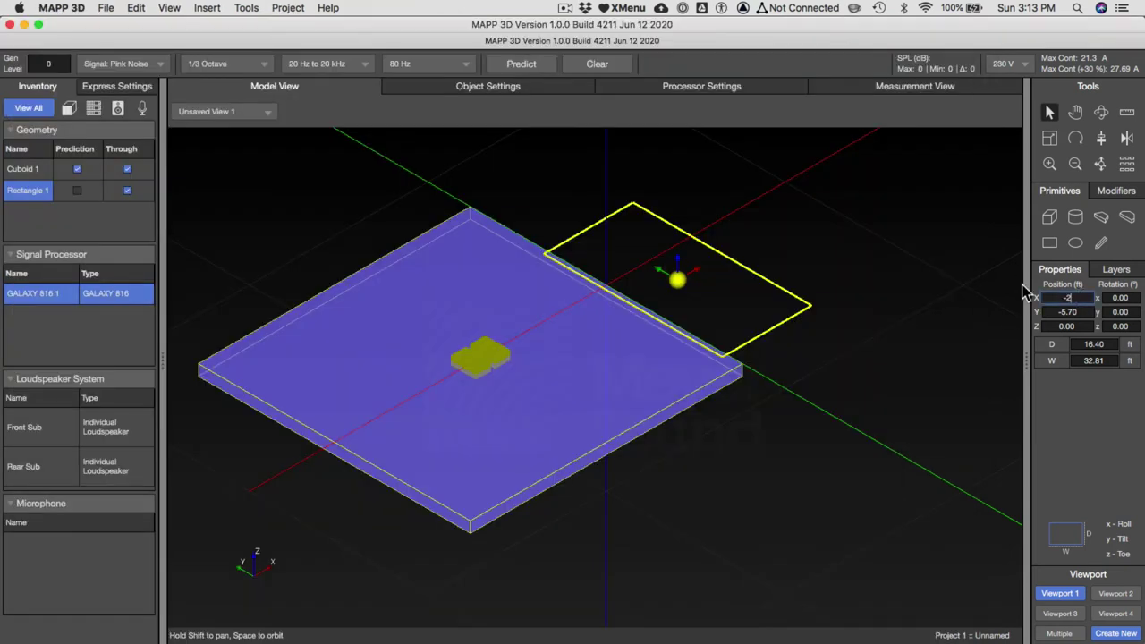
{"action": "type", "text": "-25"}
{"action": "key", "text": "Return"}
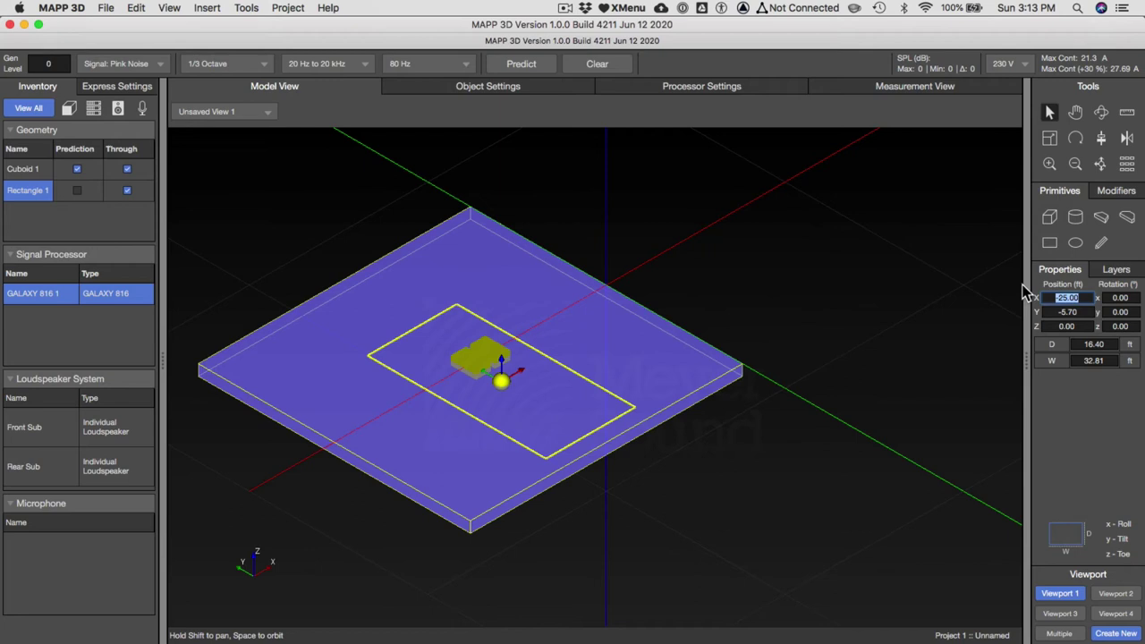
{"action": "left_click", "coordinate": [1073, 312]}
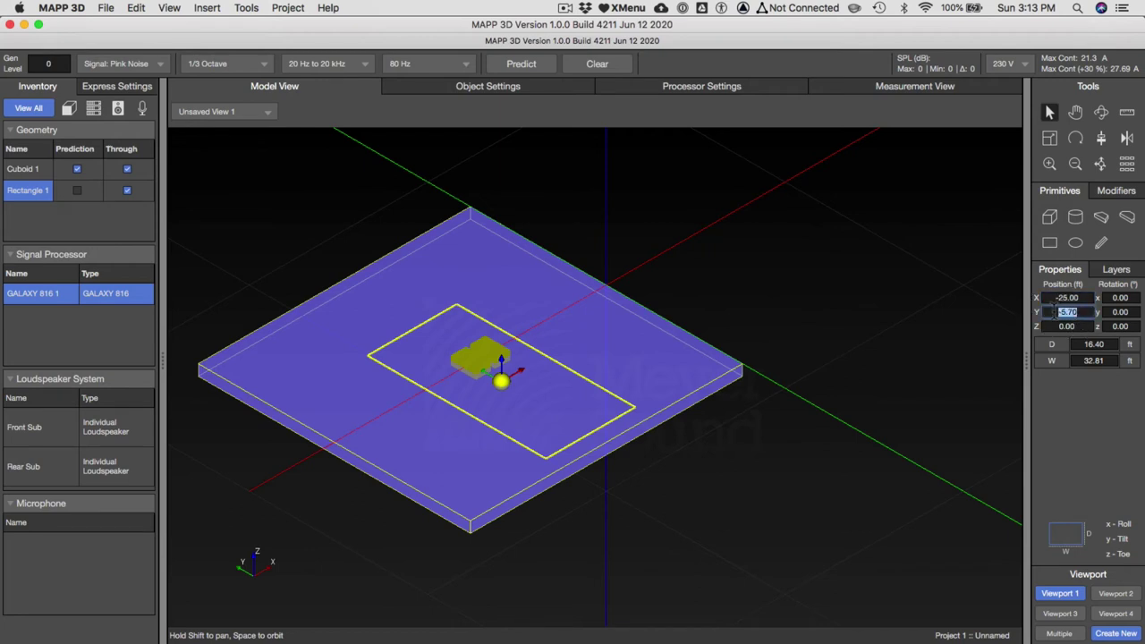
{"action": "type", "text": "0"}
{"action": "key", "text": "Return"}
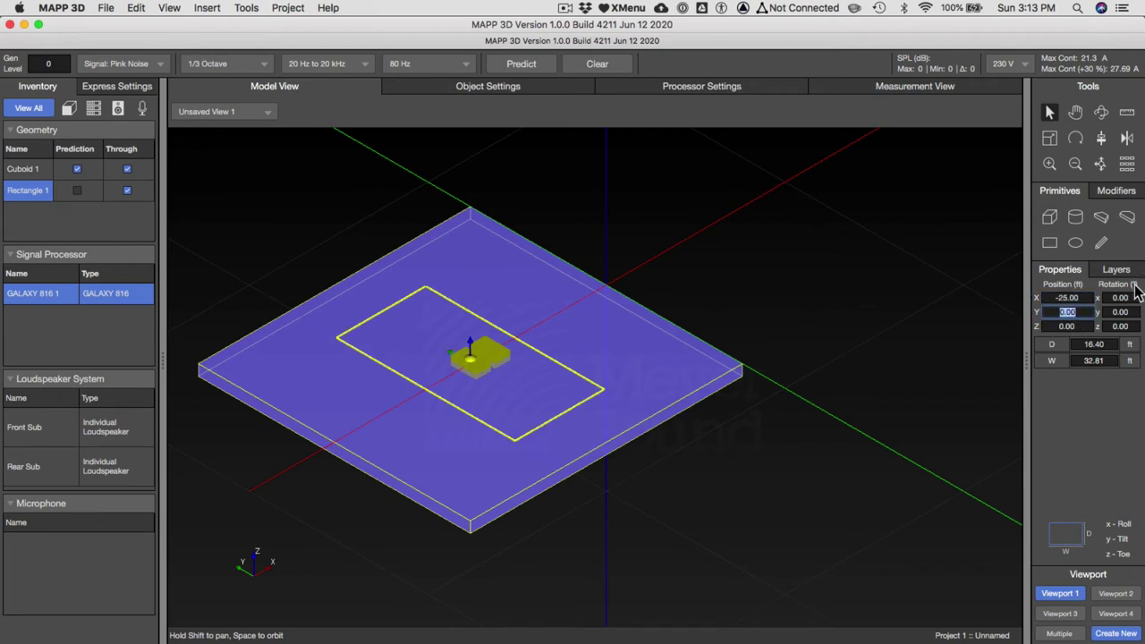
{"action": "left_click", "coordinate": [1120, 298]}
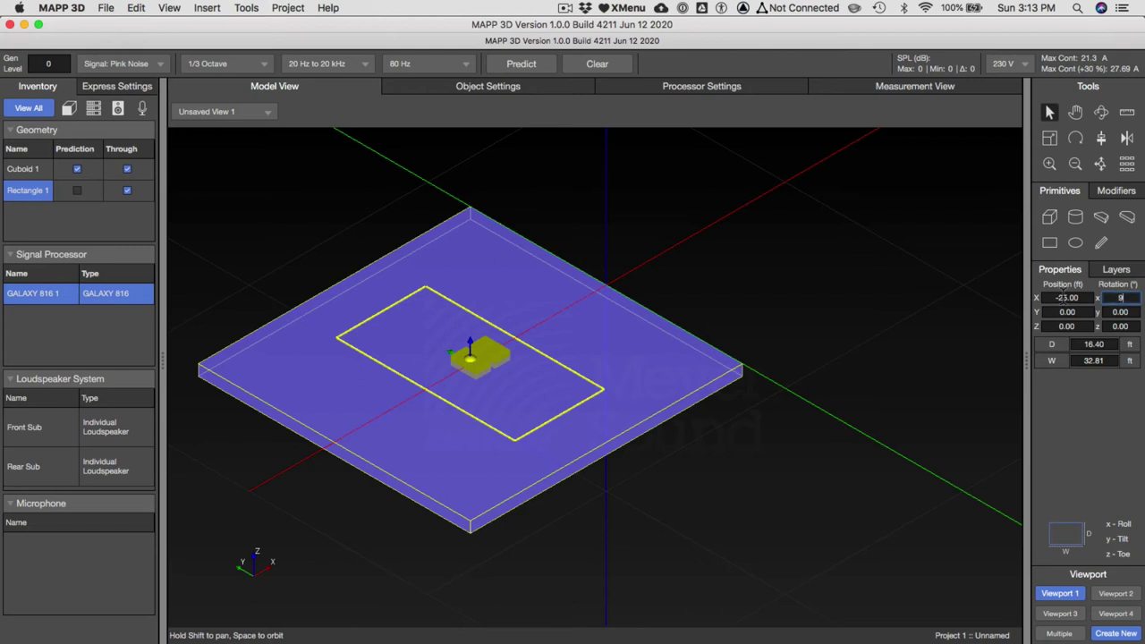
{"action": "key", "text": "Return"}
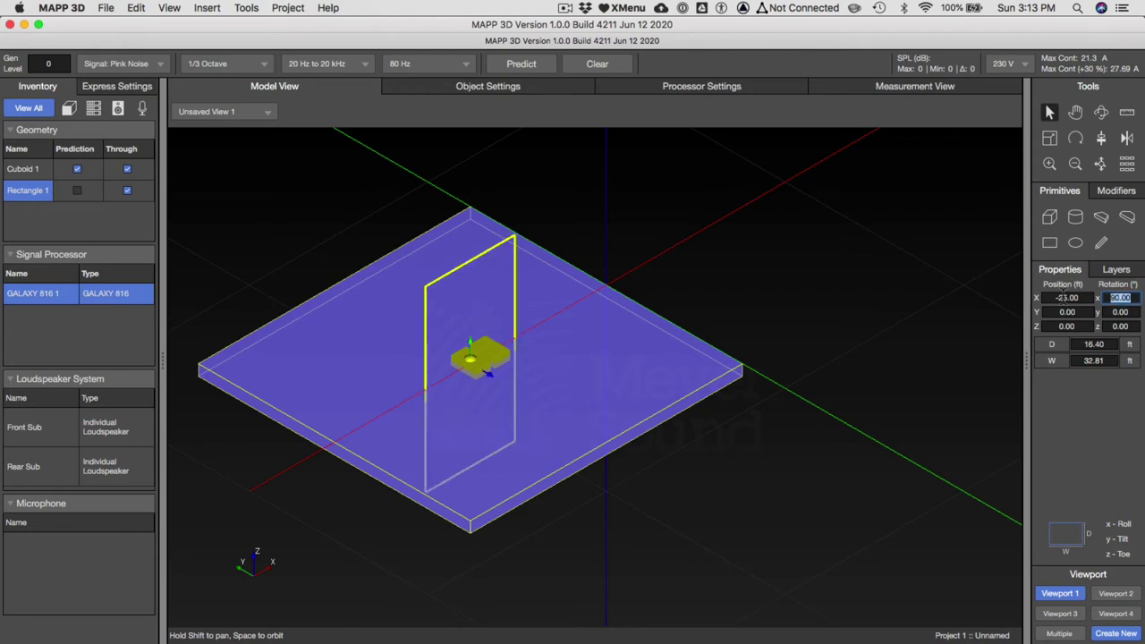
Size the rectangle to D 50 ft by W 50 ft
{"action": "key", "text": "super+Tab"}
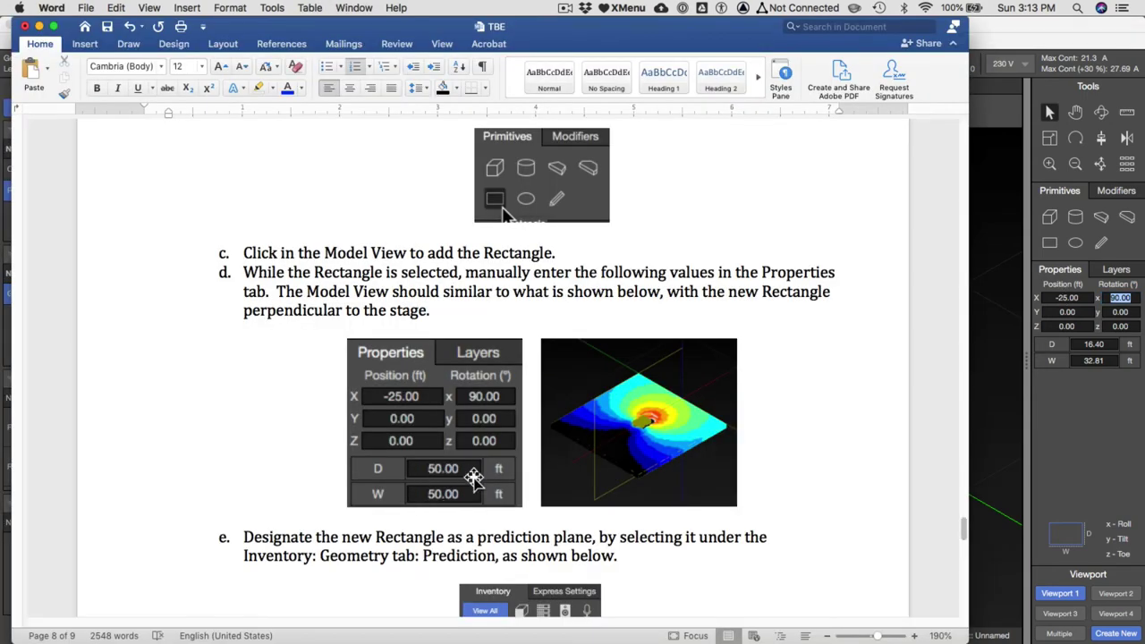
{"action": "key", "text": "super+Tab"}
{"action": "left_click", "coordinate": [1109, 343]}
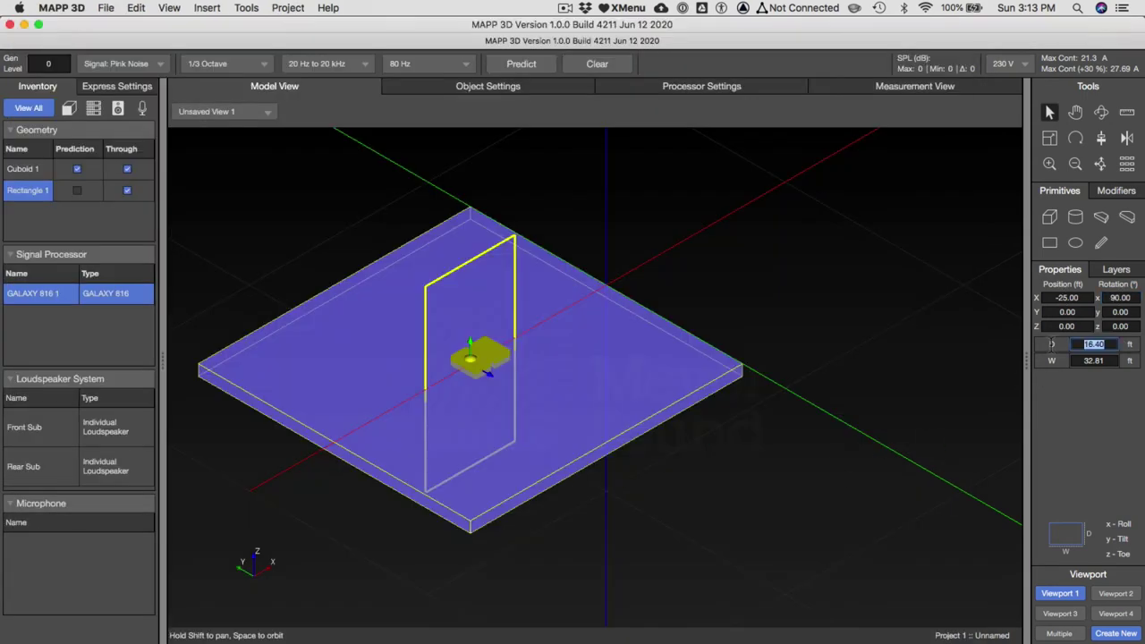
{"action": "type", "text": "50"}
{"action": "key", "text": "Tab"}
{"action": "type", "text": "50"}
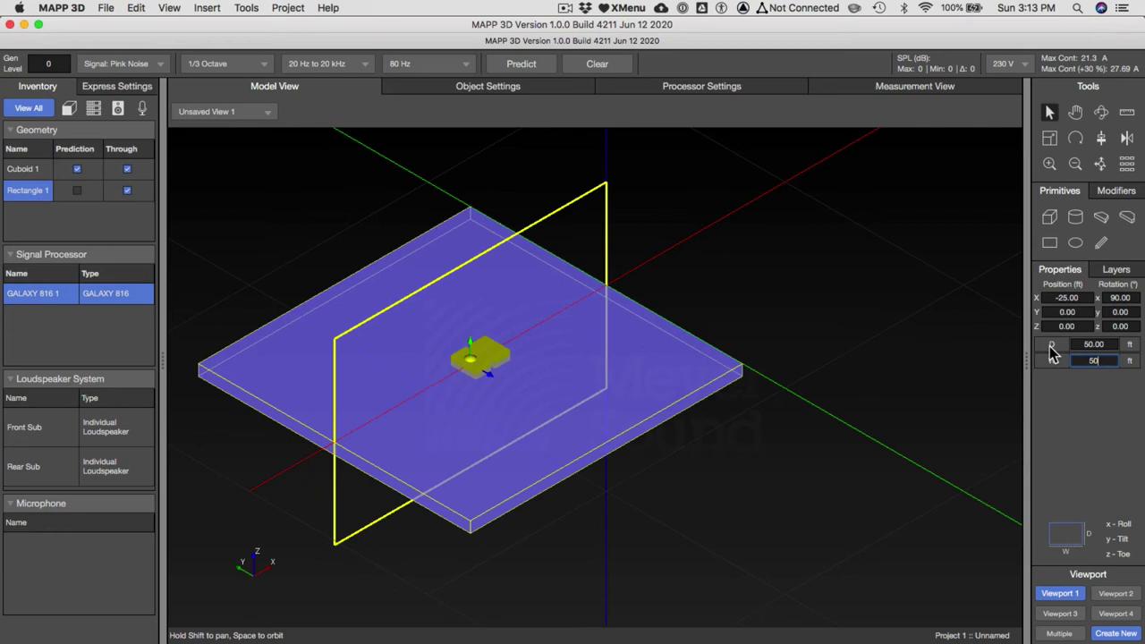
{"action": "key", "text": "Return"}
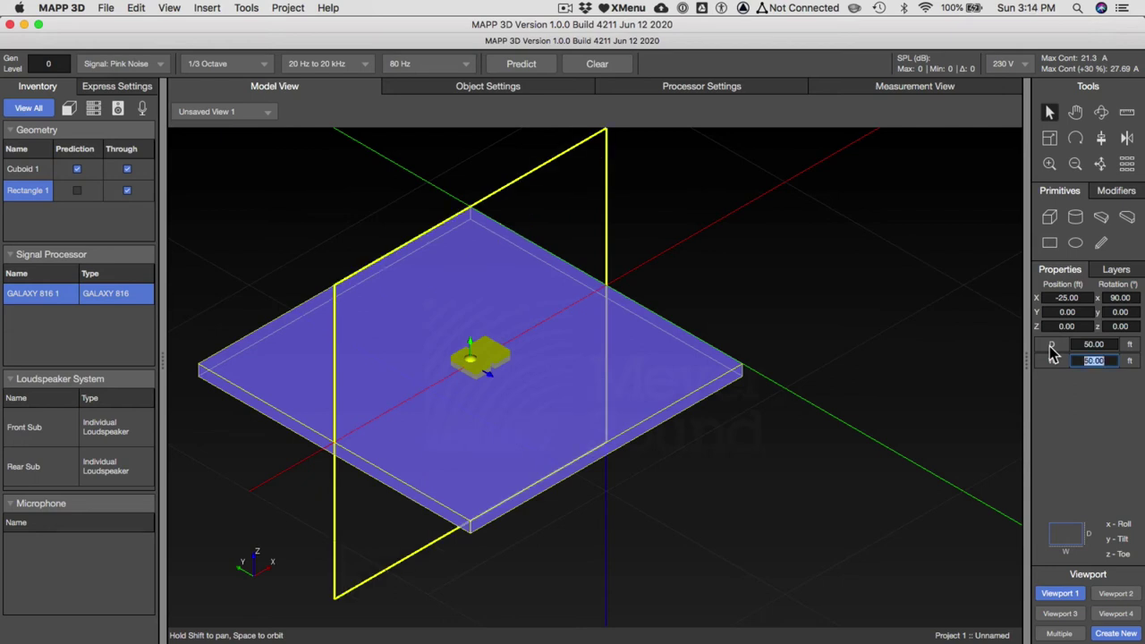
Enable Prediction on Rectangle 1 and run the SPL prediction
{"action": "left_click", "coordinate": [77, 191]}
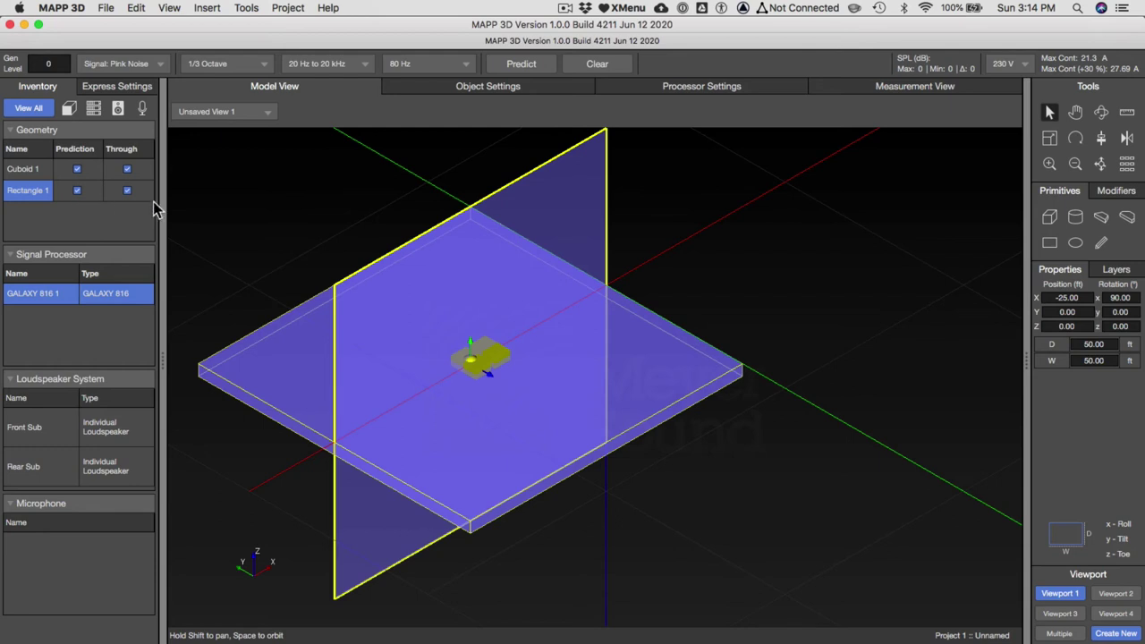
{"action": "left_click", "coordinate": [786, 292]}
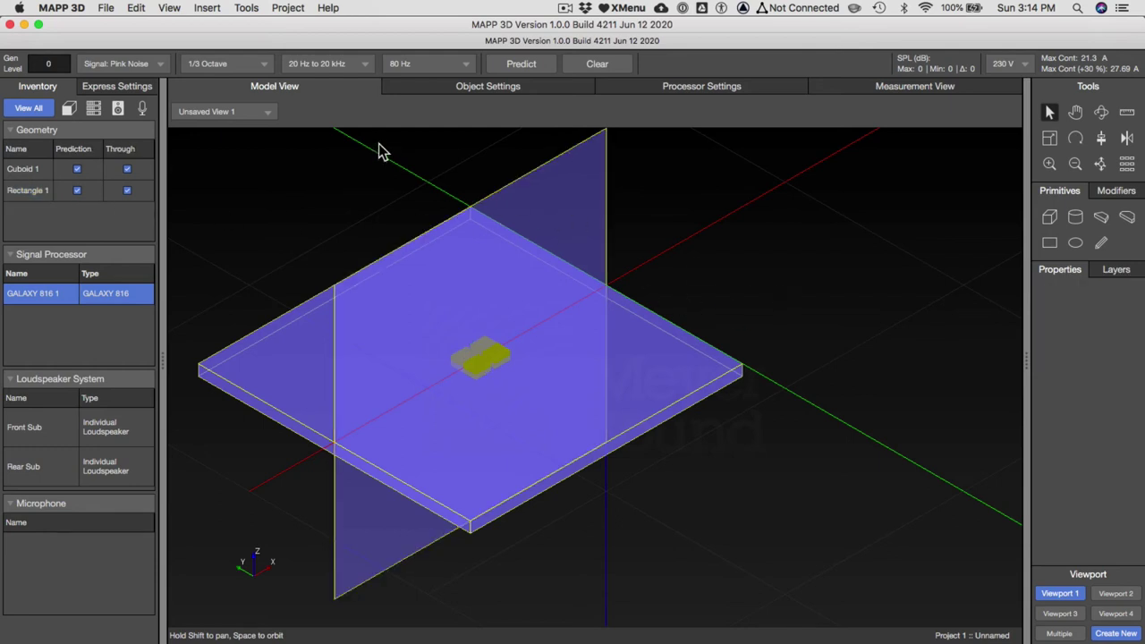
{"action": "left_click", "coordinate": [522, 72]}
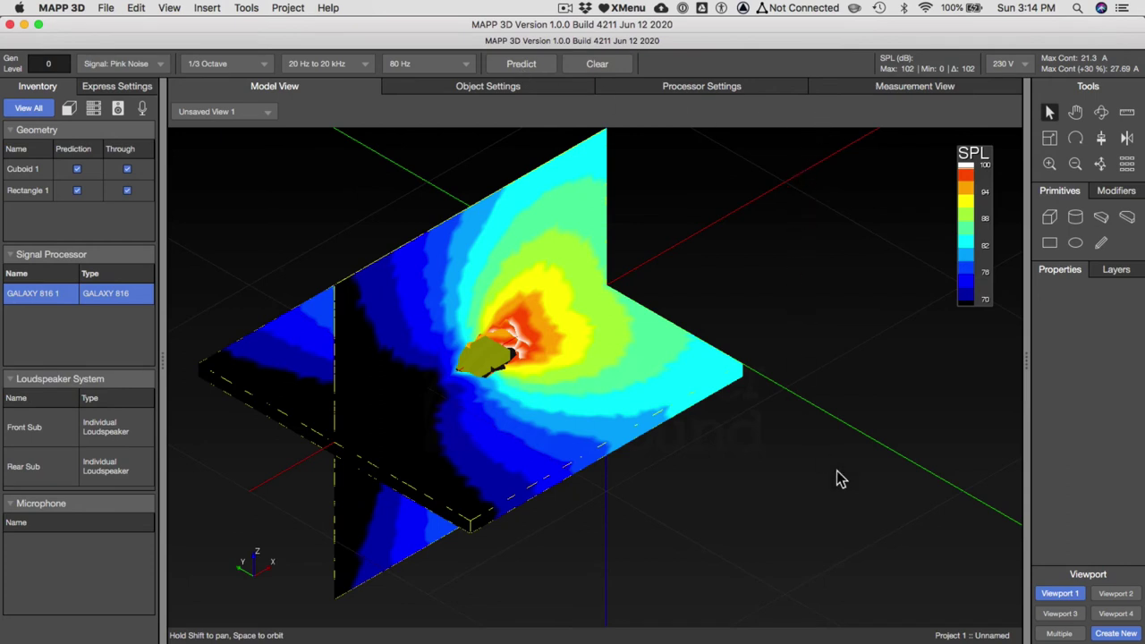
Orbit the model to inspect the predicted SPL pattern from front and oblique angles
{"action": "left_click", "coordinate": [1100, 112]}
{"action": "left_click_drag", "start_coordinate": [723, 439], "coordinate": [401, 467]}
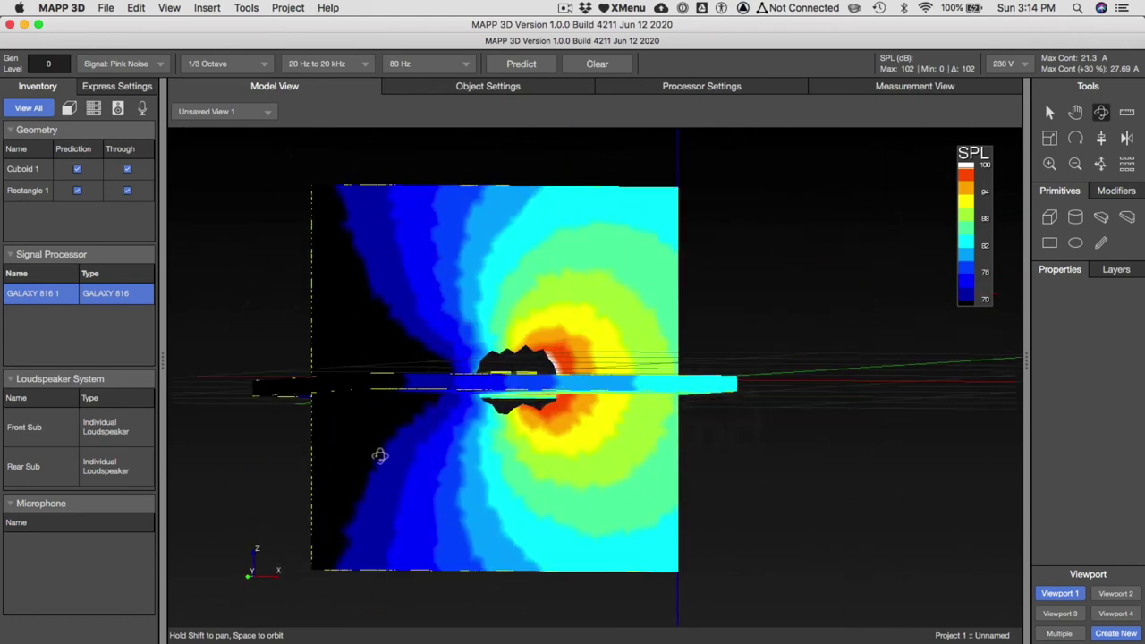
{"action": "left_click_drag", "start_coordinate": [751, 474], "coordinate": [783, 498]}
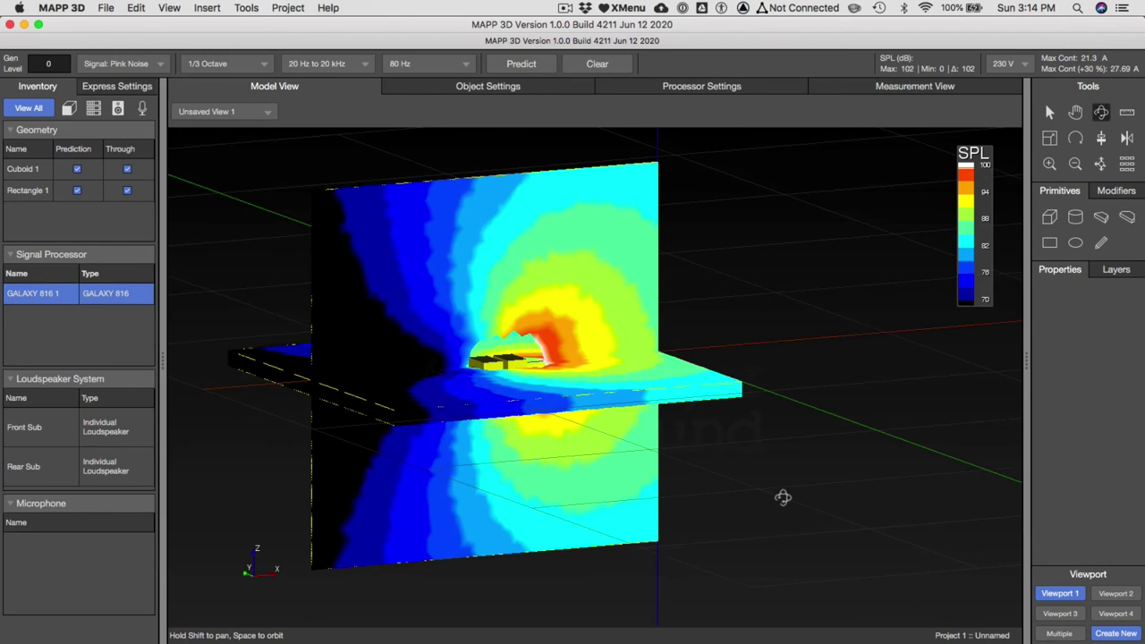
{"action": "left_click", "coordinate": [601, 65]}
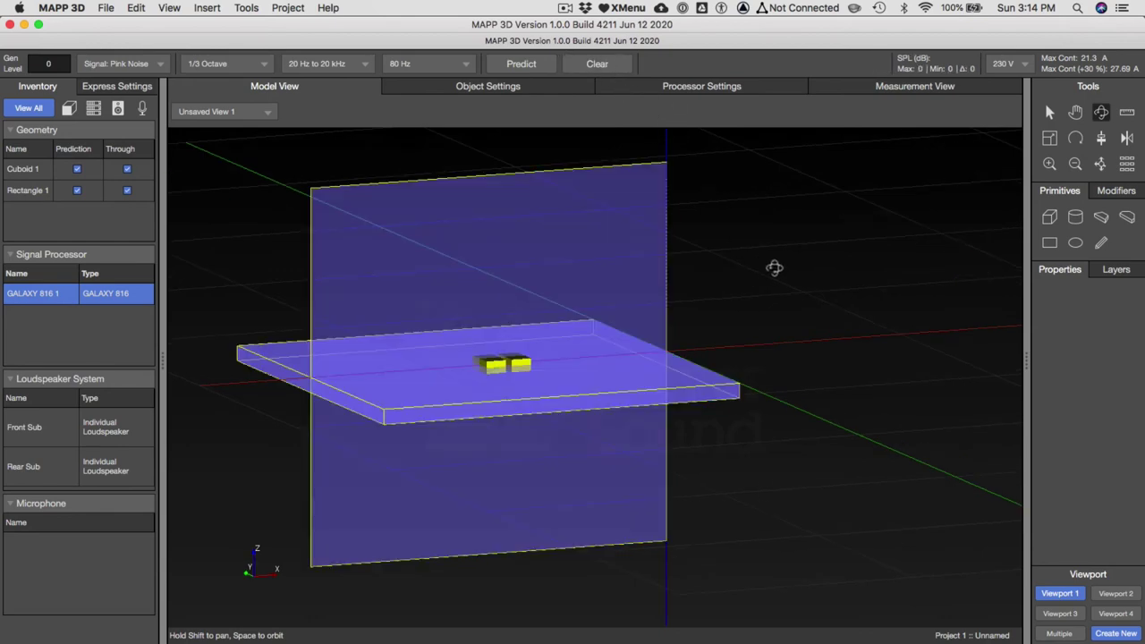
{"action": "key", "text": "super+Tab"}
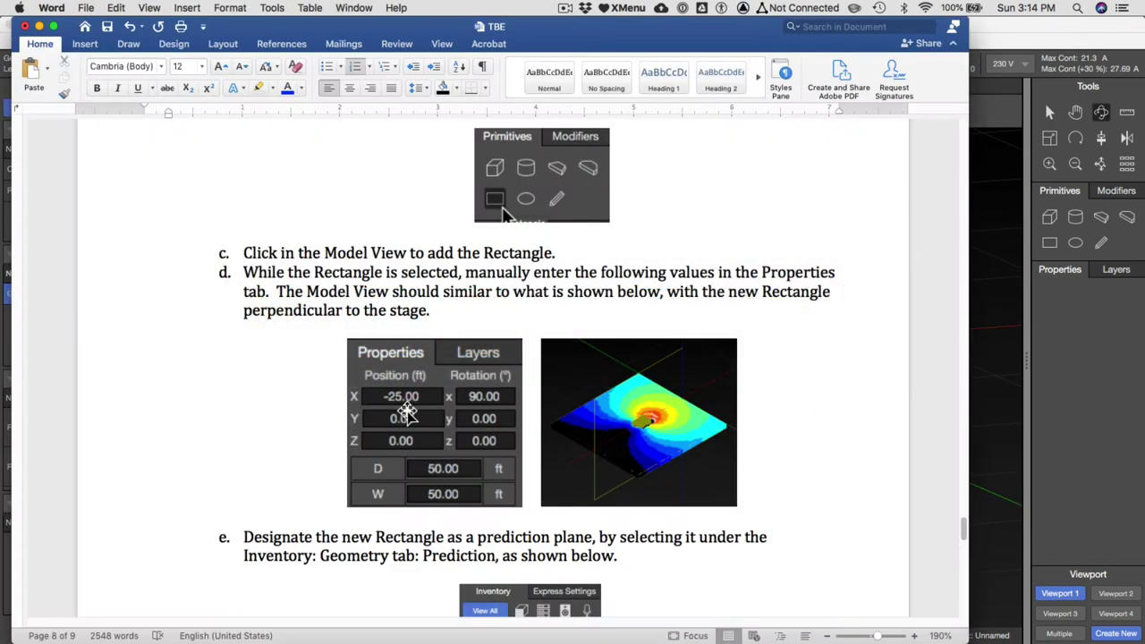
{"action": "scroll", "coordinate": [407, 411], "scroll_direction": "down", "scroll_amount": 6}
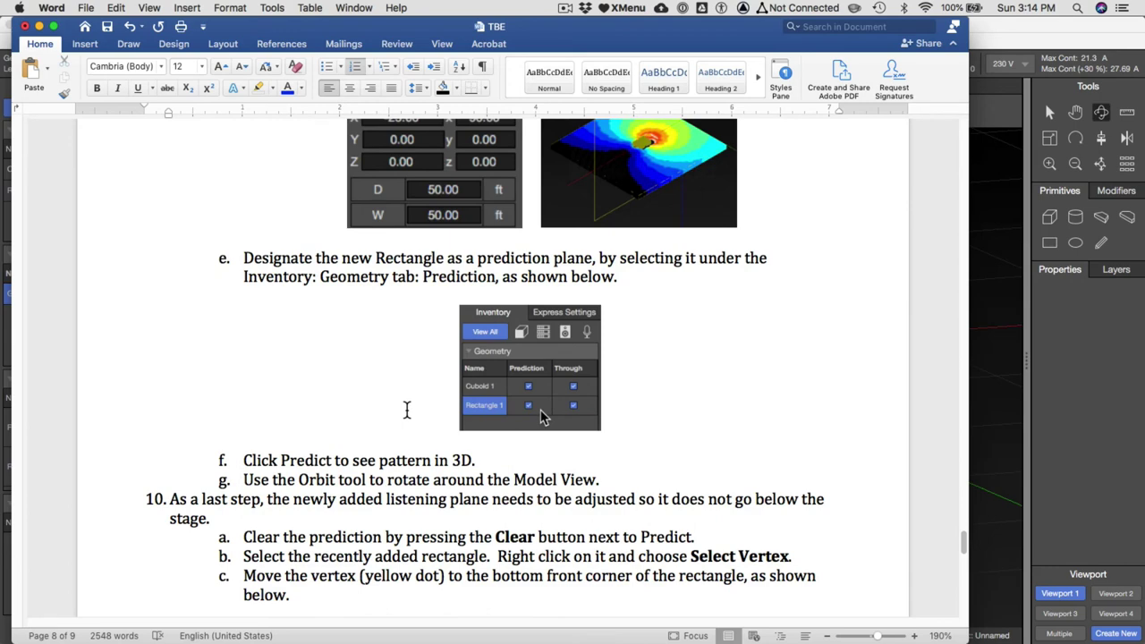
{"action": "scroll", "coordinate": [407, 410], "scroll_direction": "down", "scroll_amount": 10}
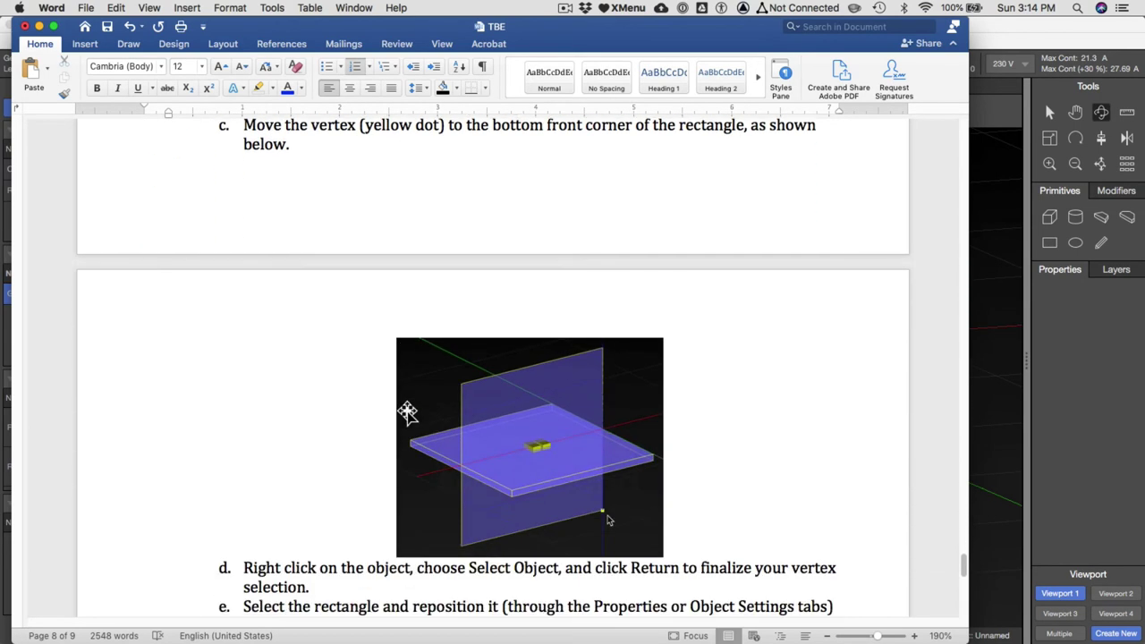
{"action": "scroll", "coordinate": [407, 412], "scroll_direction": "down", "scroll_amount": 1}
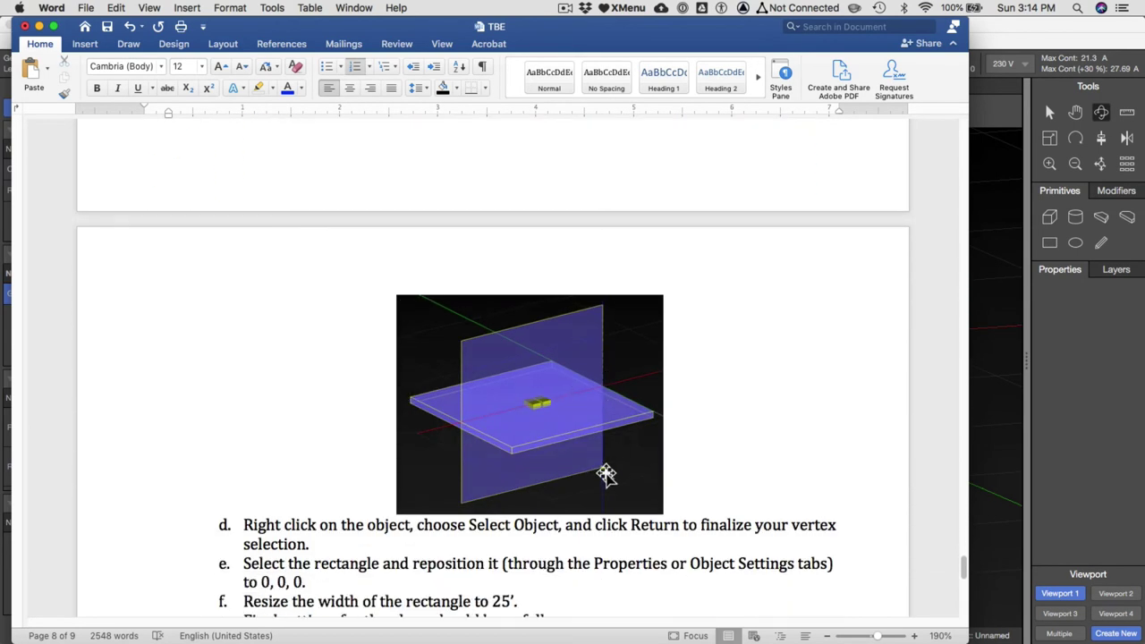
{"action": "key", "text": "super+Tab"}
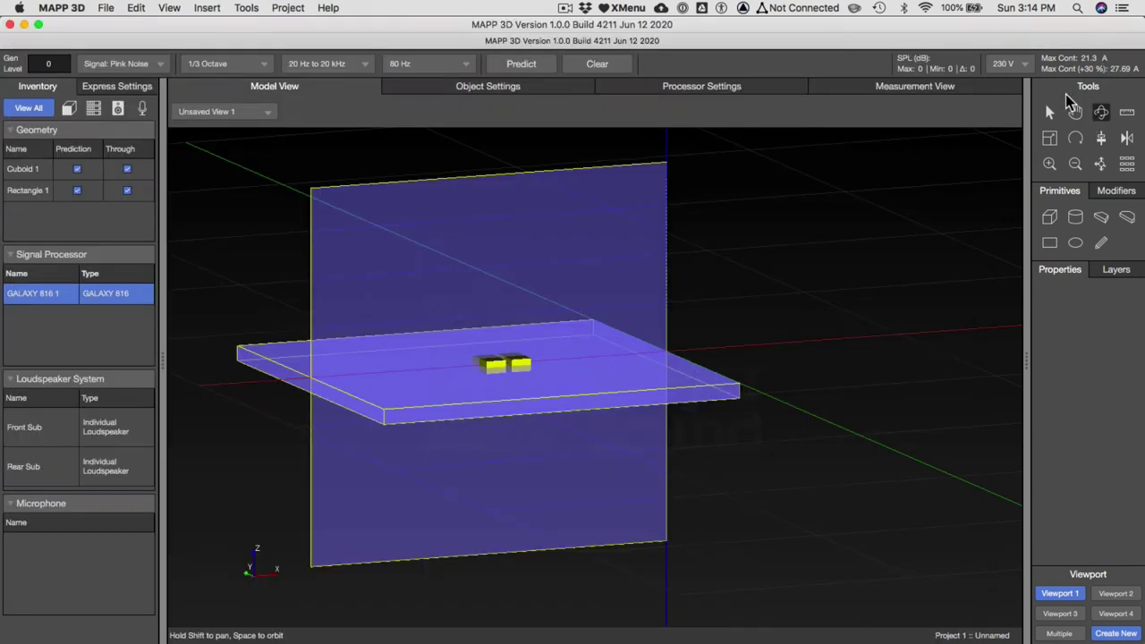
Set Rectangle 1's reference vertex to its bottom front corner, then reselect the rectangle
{"action": "left_click", "coordinate": [1049, 112]}
{"action": "left_click_drag", "start_coordinate": [754, 606], "coordinate": [610, 504]}
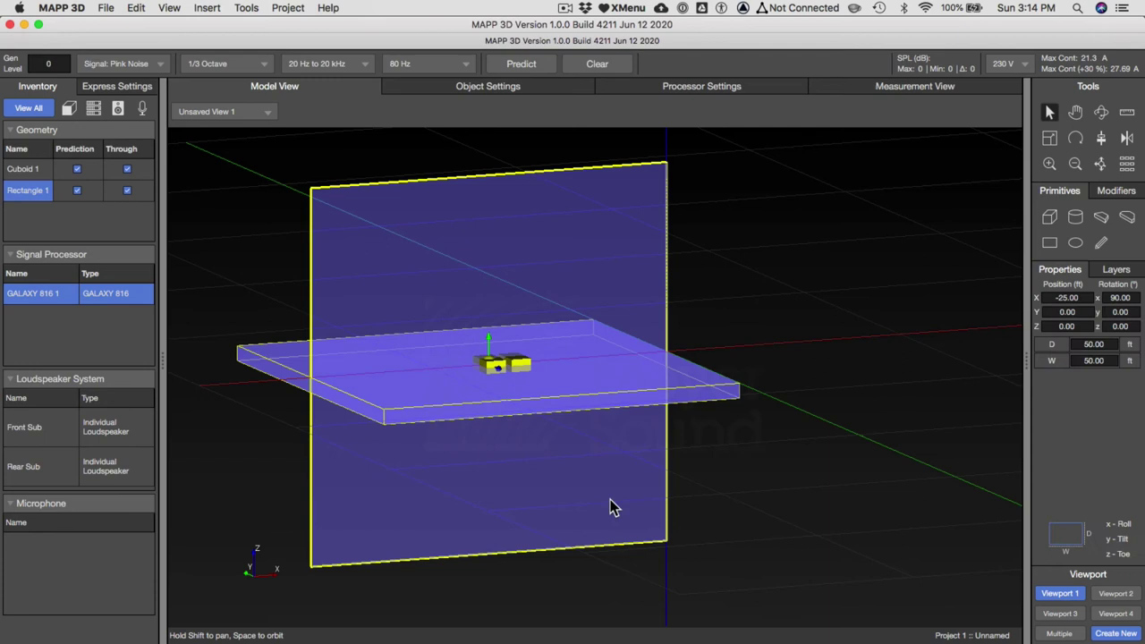
{"action": "right_click", "coordinate": [610, 506]}
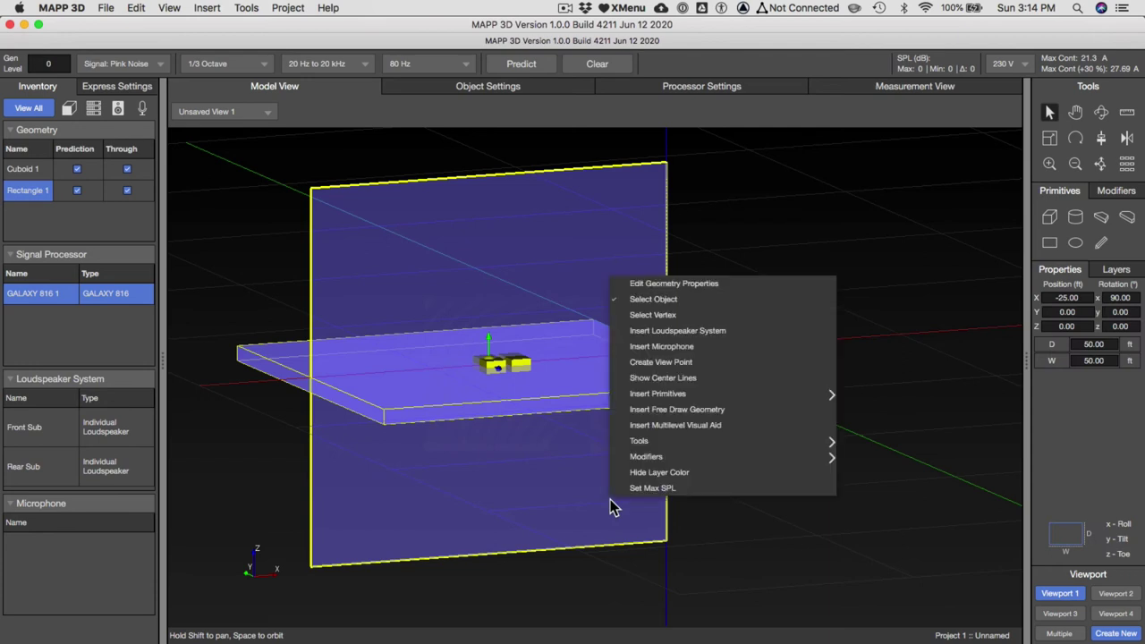
{"action": "left_click", "coordinate": [675, 319]}
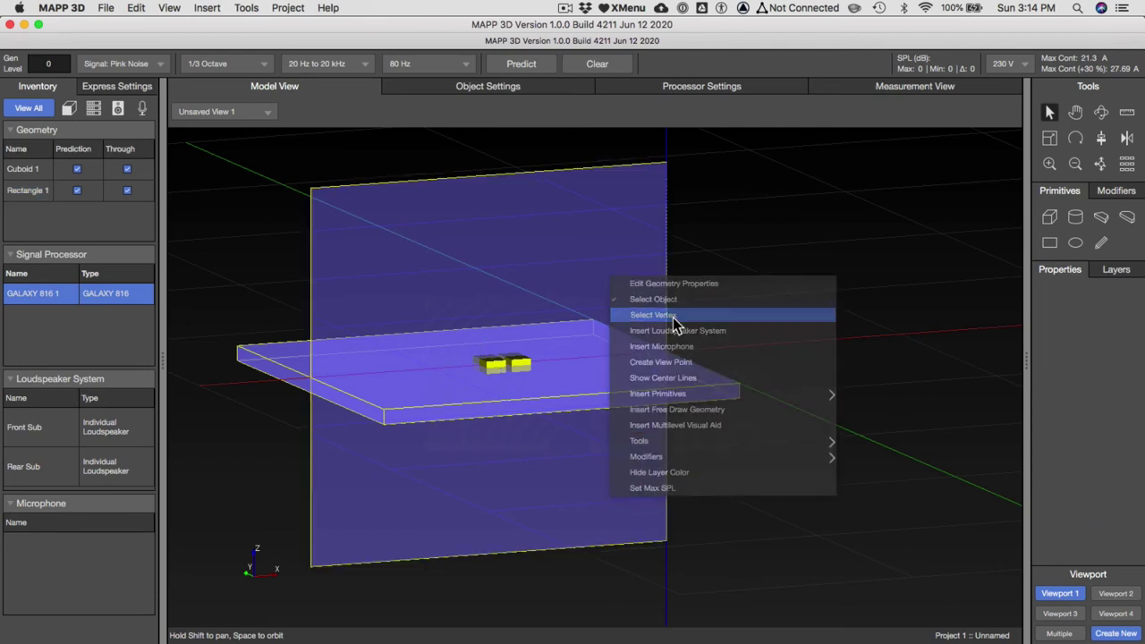
{"action": "left_click", "coordinate": [669, 542]}
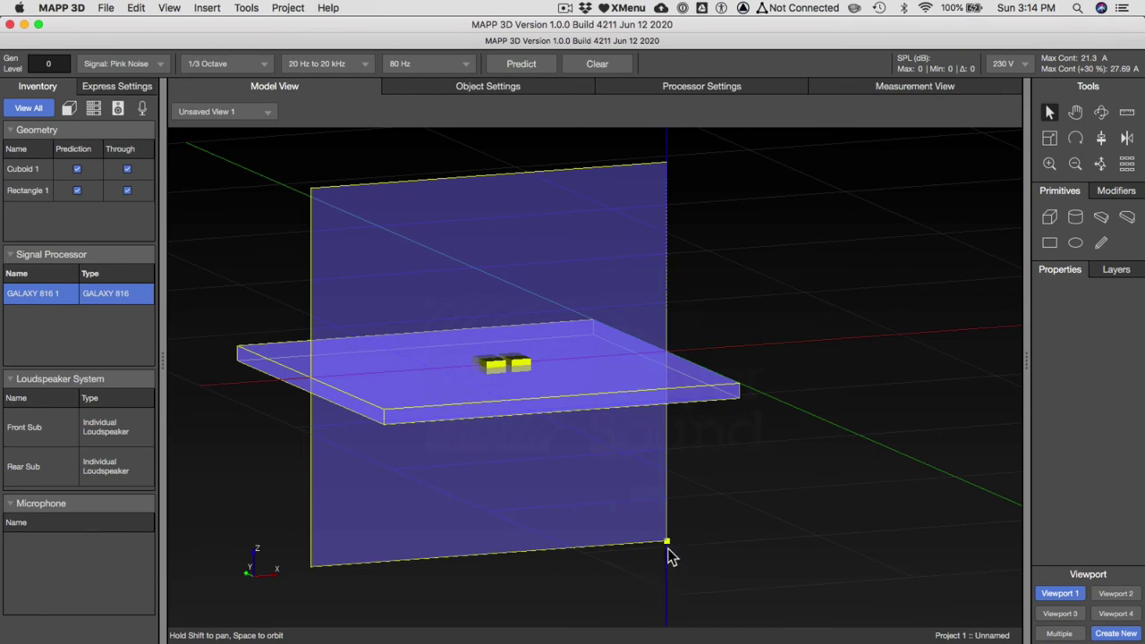
{"action": "right_click", "coordinate": [669, 545]}
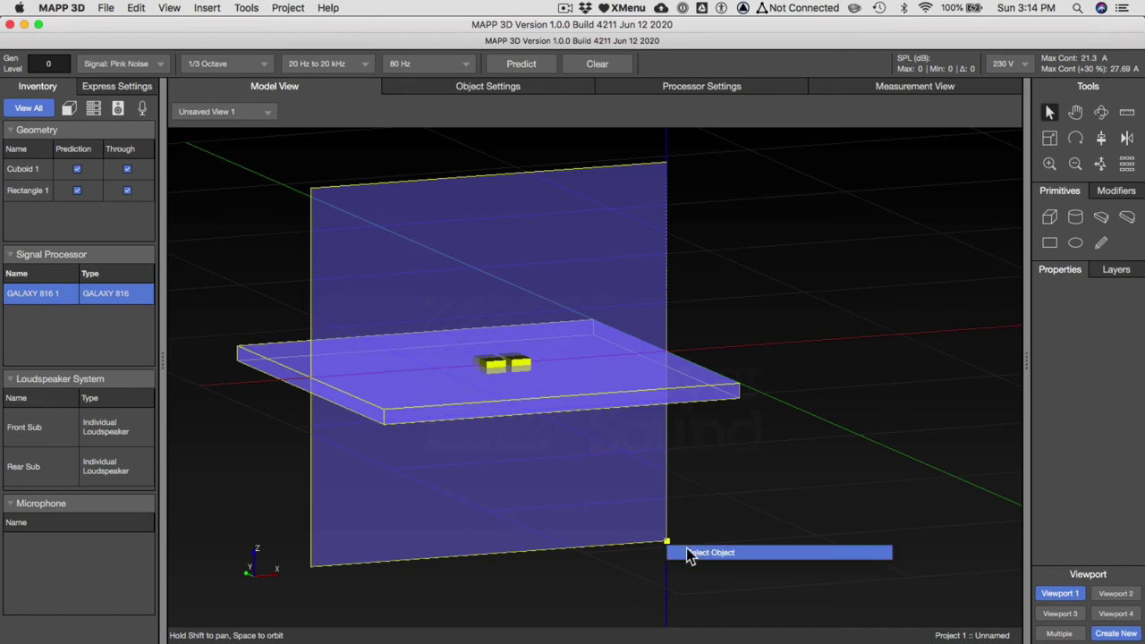
{"action": "left_click", "coordinate": [688, 552]}
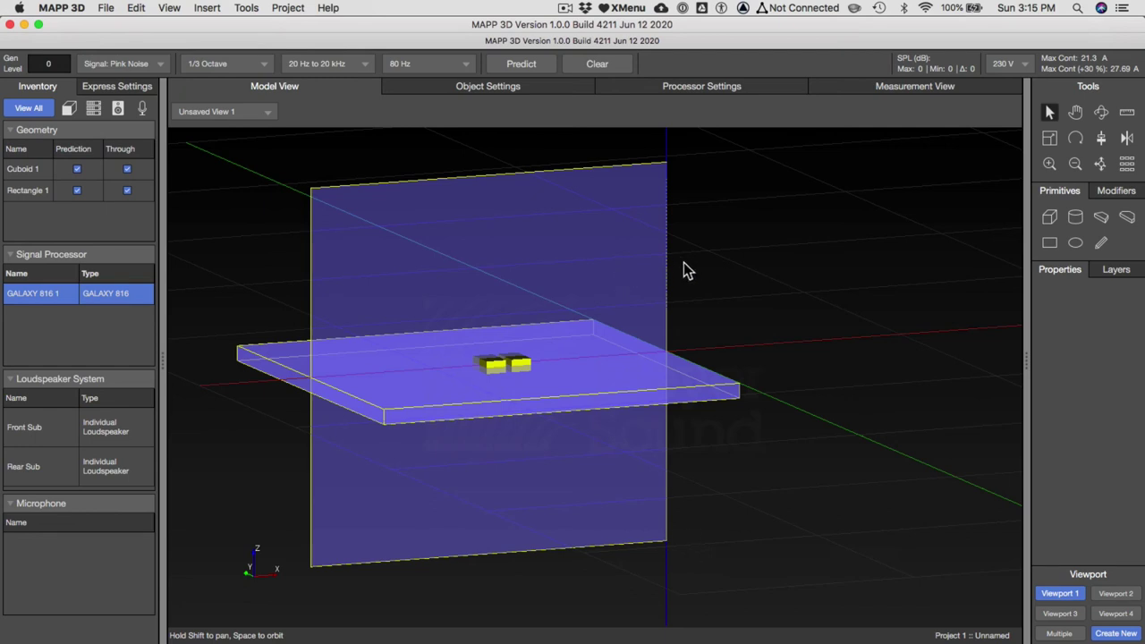
{"action": "left_click_drag", "start_coordinate": [695, 263], "coordinate": [620, 238]}
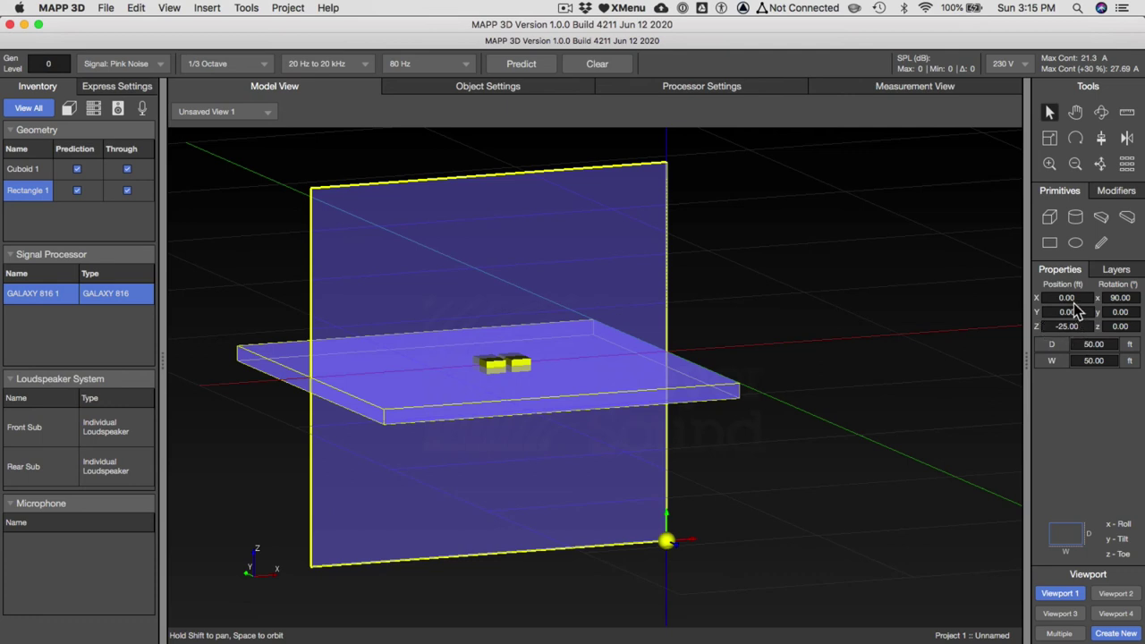
Set Rectangle 1's Z position to 0, accepting the listening surface offset warning
{"action": "left_click_drag", "start_coordinate": [1084, 327], "coordinate": [1043, 326]}
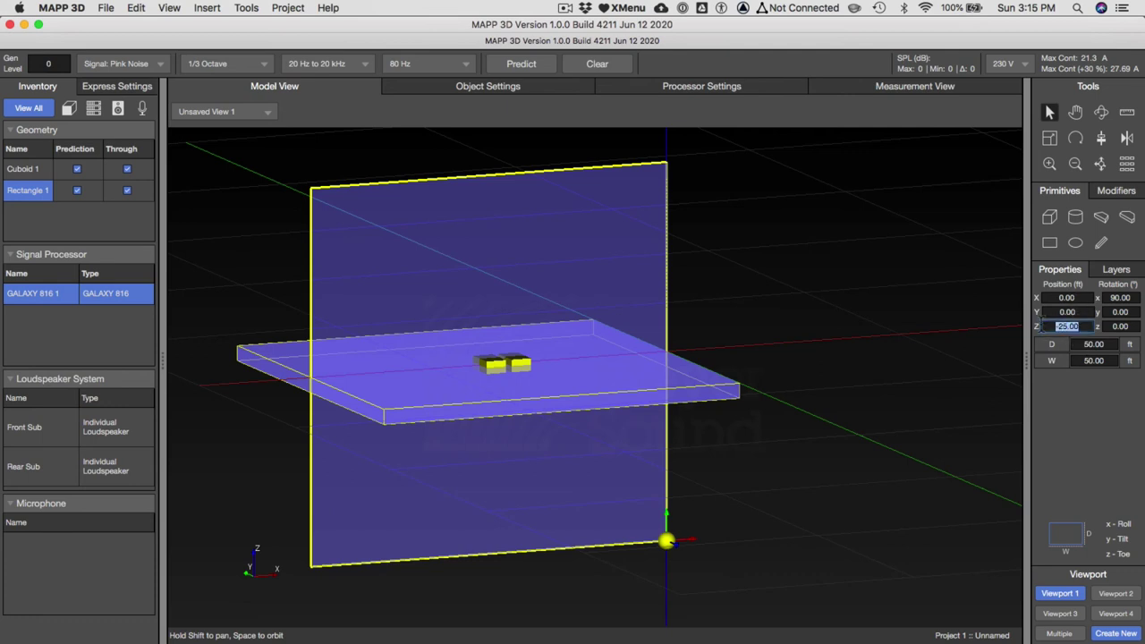
{"action": "type", "text": "0"}
{"action": "key", "text": "Return"}
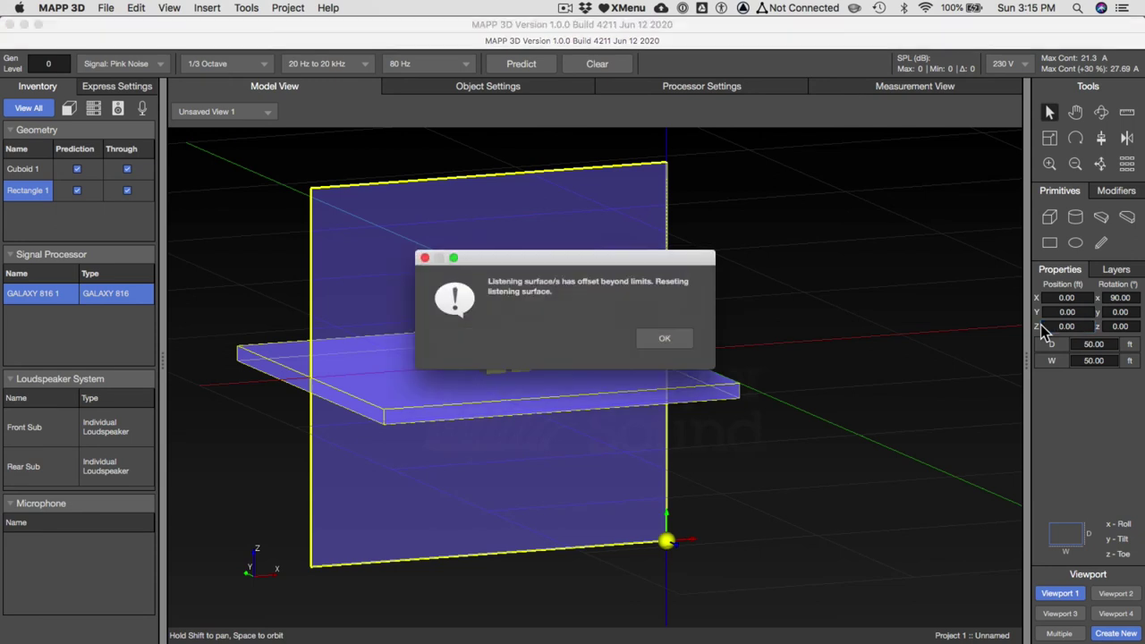
{"action": "left_click", "coordinate": [689, 344]}
{"action": "scroll", "coordinate": [688, 351], "scroll_direction": "down", "scroll_amount": 5}
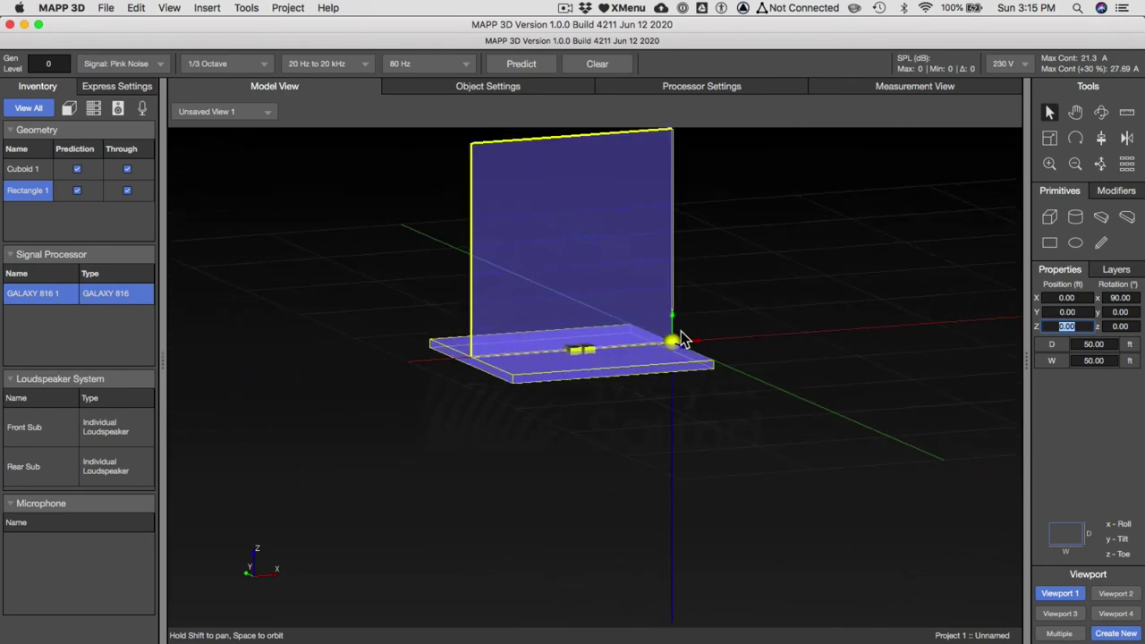
{"action": "key", "text": "super+Tab"}
{"action": "scroll", "coordinate": [606, 456], "scroll_direction": "down", "scroll_amount": 2}
{"action": "scroll", "coordinate": [577, 416], "scroll_direction": "down", "scroll_amount": 2}
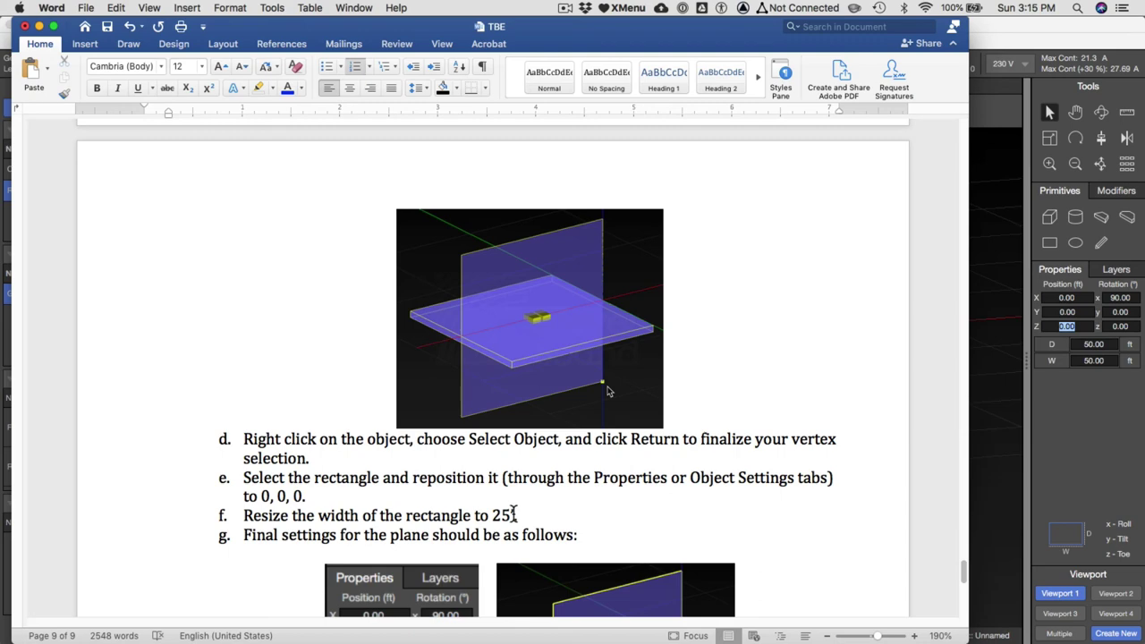
{"action": "key", "text": "super+Tab"}
Reduce Rectangle 1's width to 25 ft, accepting the offset warning
{"action": "left_click", "coordinate": [1093, 361]}
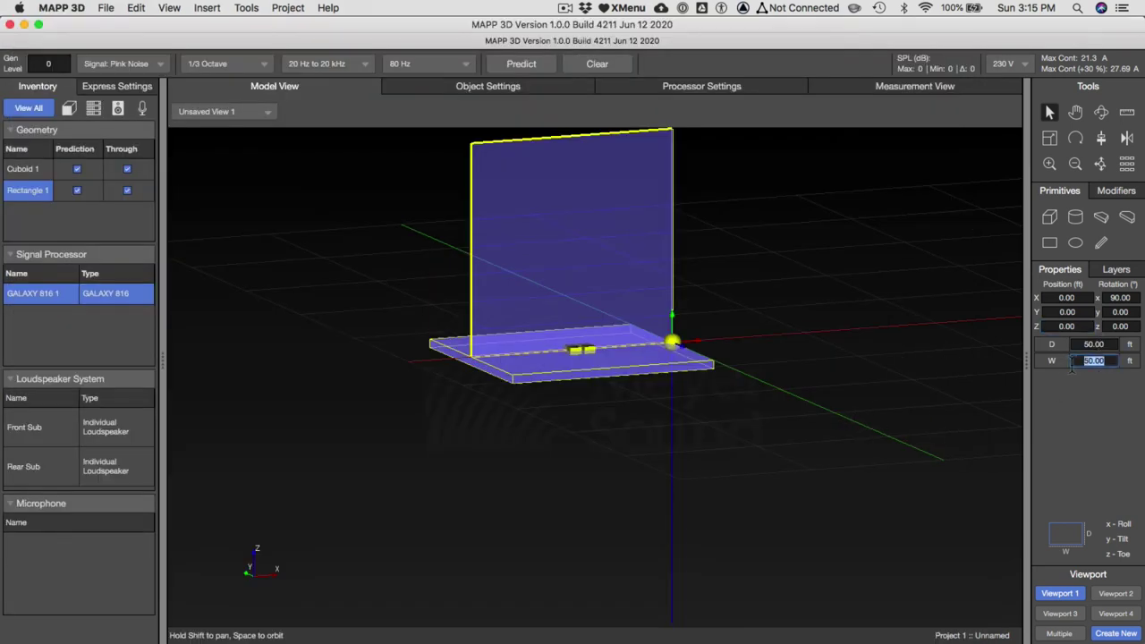
{"action": "type", "text": "25"}
{"action": "key", "text": "Return"}
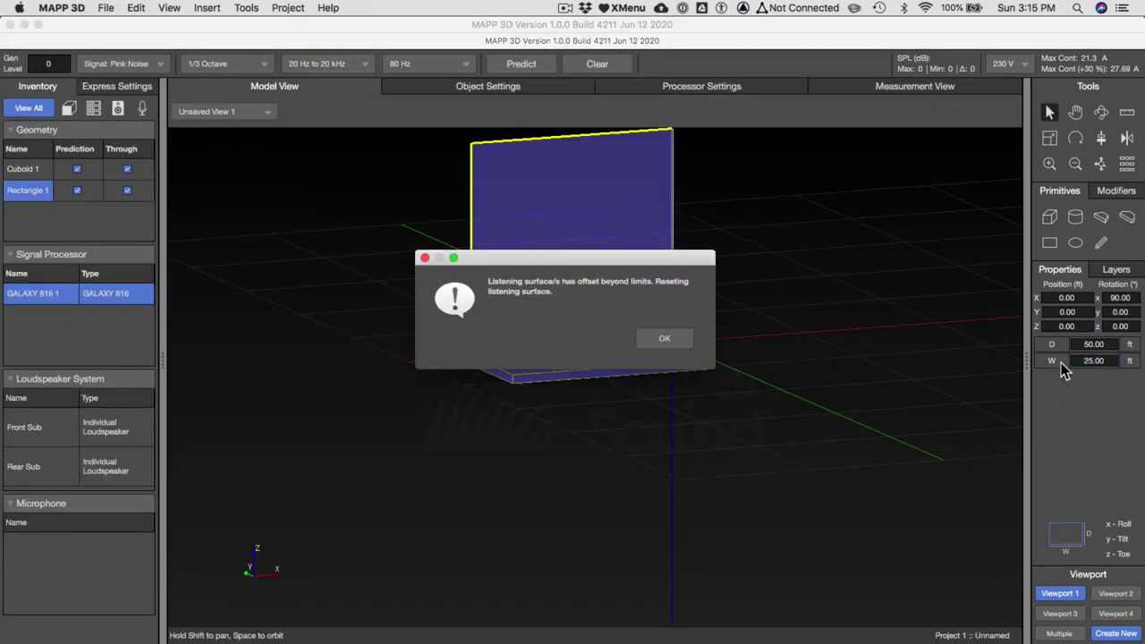
{"action": "left_click", "coordinate": [659, 337]}
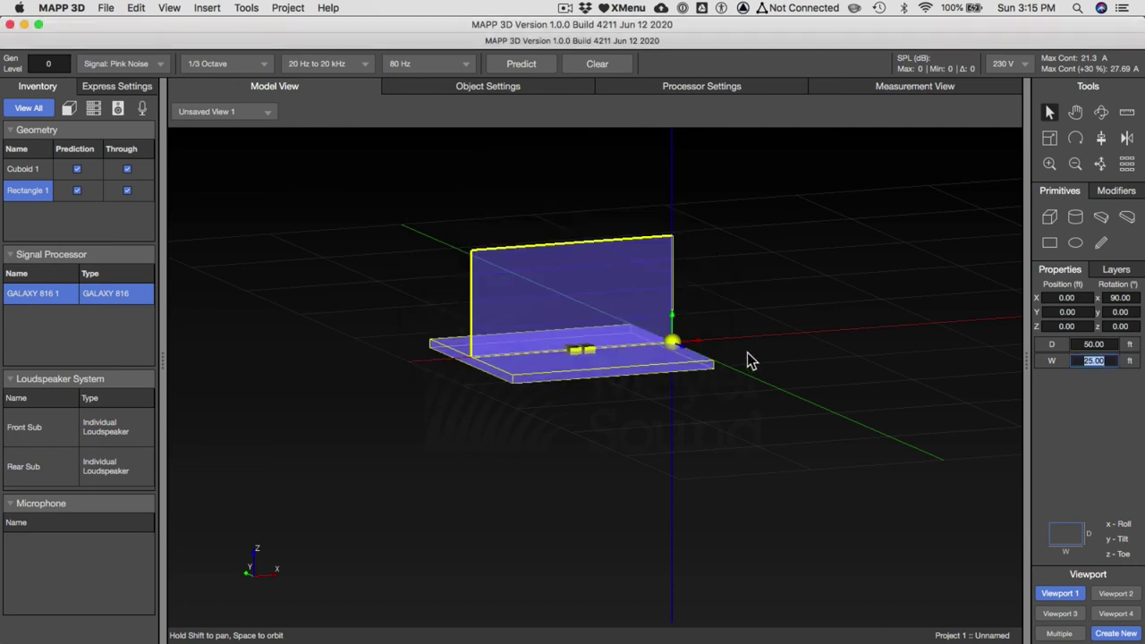
{"action": "scroll", "coordinate": [749, 359], "scroll_direction": "up", "scroll_amount": 3}
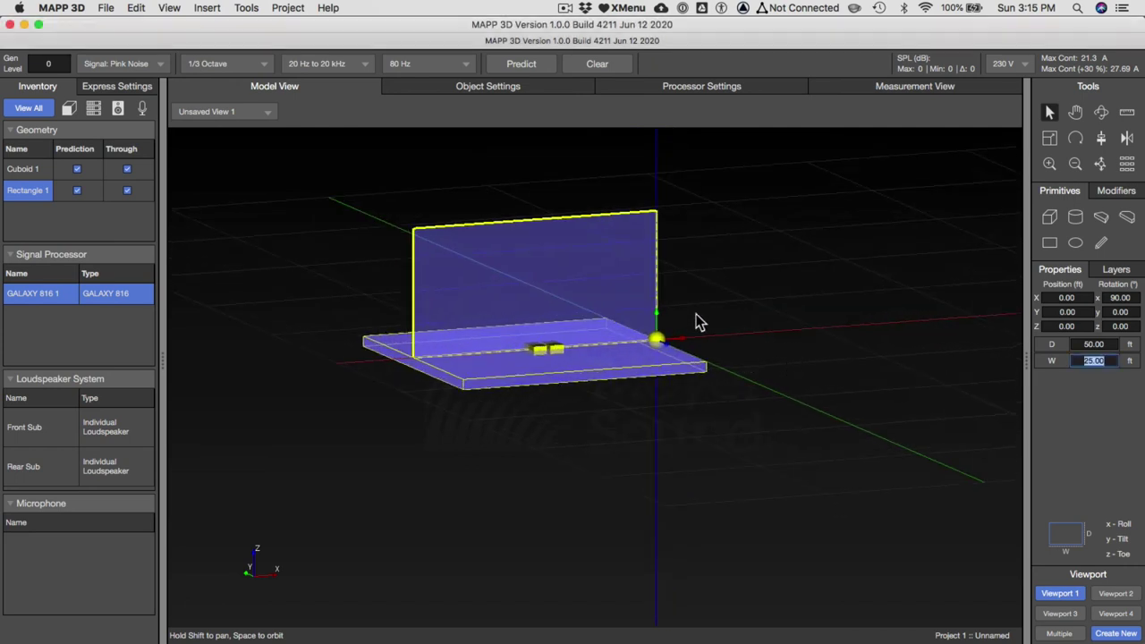
{"action": "left_click", "coordinate": [229, 112]}
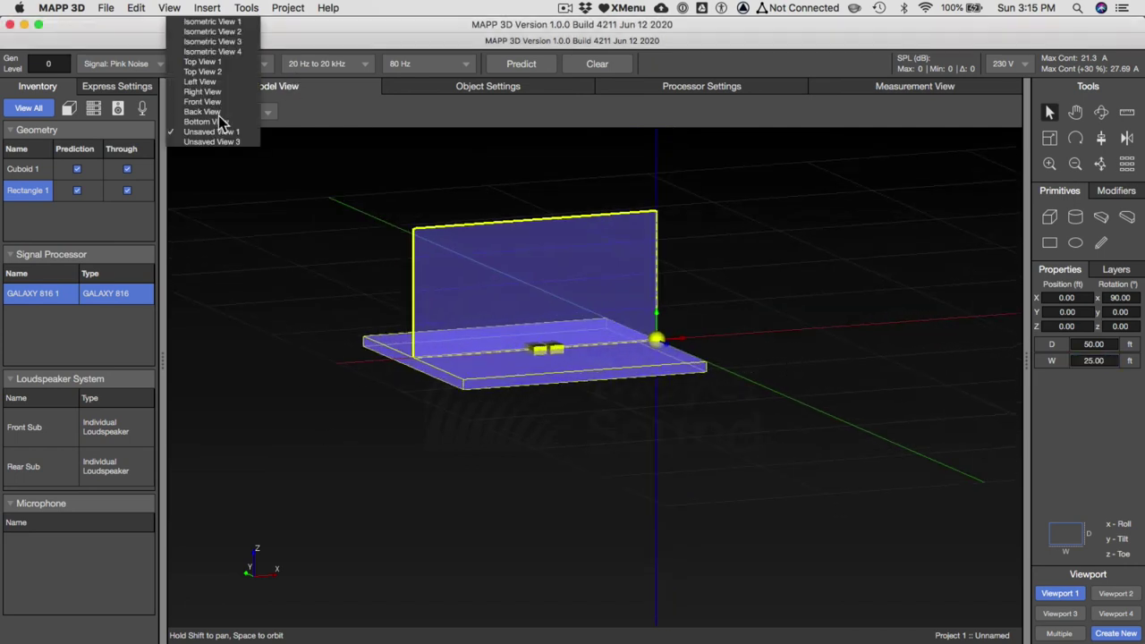
From Isometric View 1, frame the model and predict SPL across the stage and 25 ft plane
{"action": "left_click", "coordinate": [231, 23]}
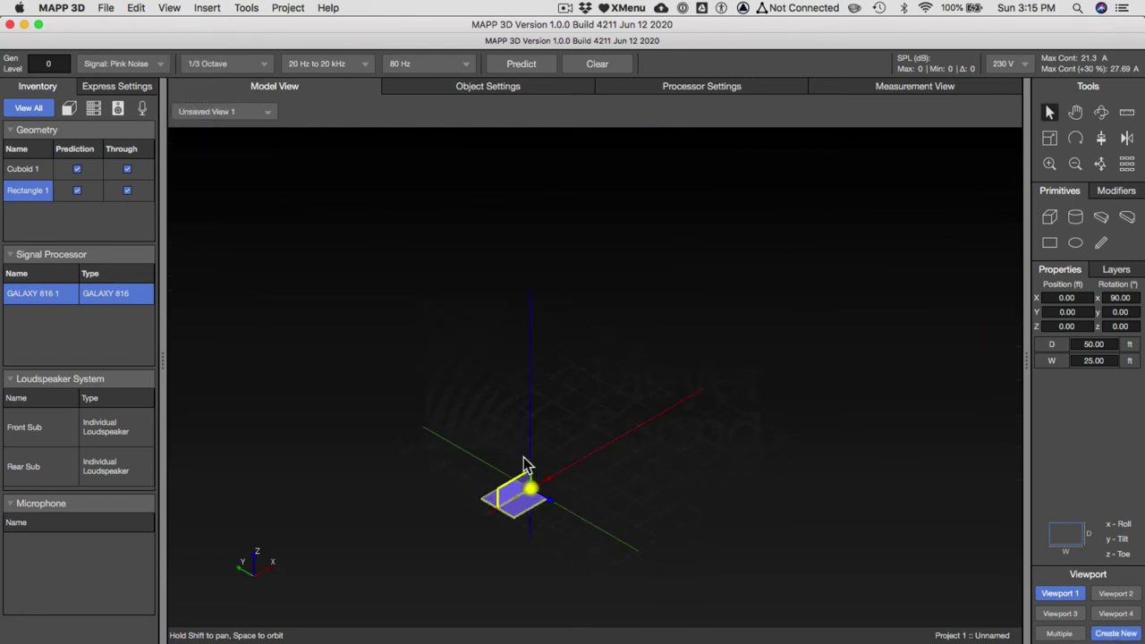
{"action": "scroll", "coordinate": [526, 465], "scroll_direction": "up", "scroll_amount": 5}
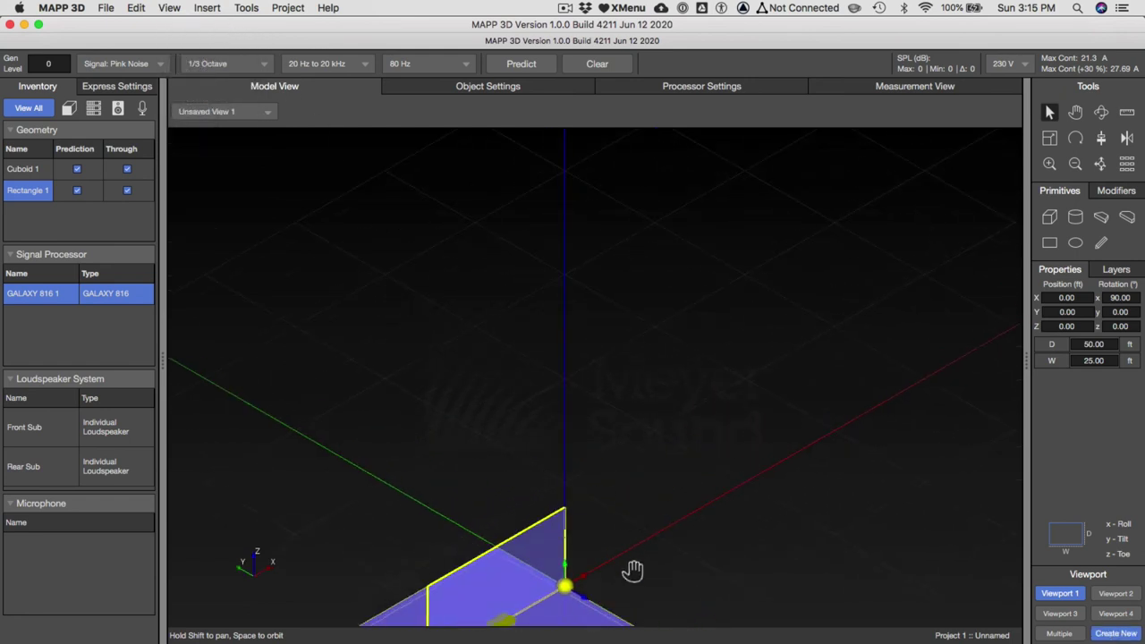
{"action": "left_click_drag", "start_coordinate": [632, 569], "coordinate": [689, 337], "text": "shift"}
{"action": "left_click", "coordinate": [690, 337]}
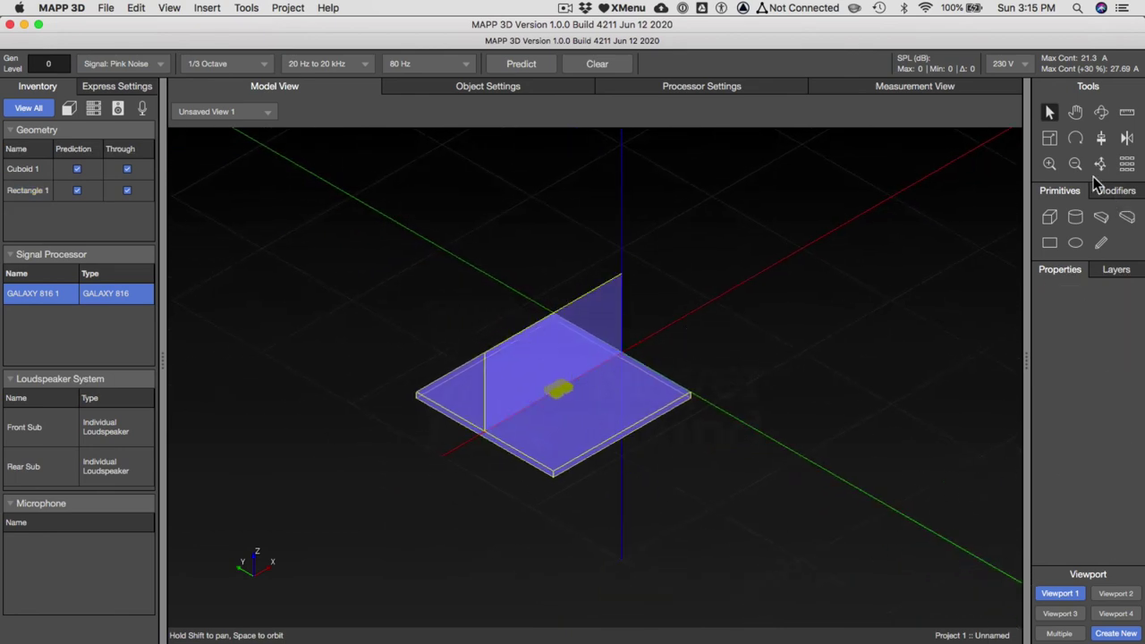
{"action": "left_click_drag", "start_coordinate": [586, 505], "coordinate": [572, 468]}
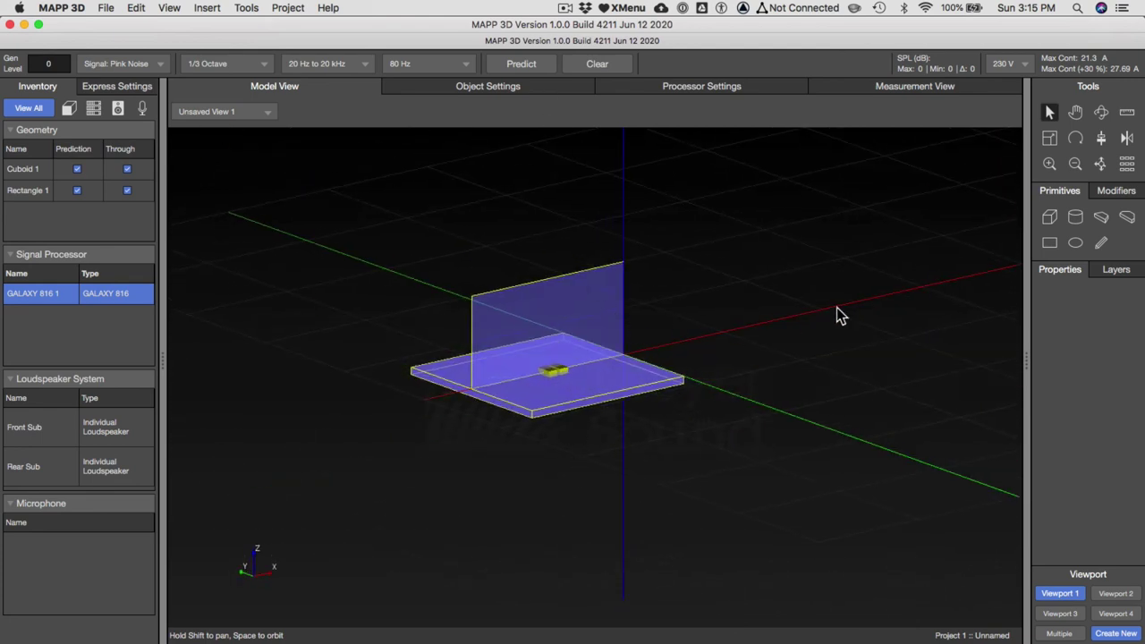
{"action": "left_click", "coordinate": [527, 64]}
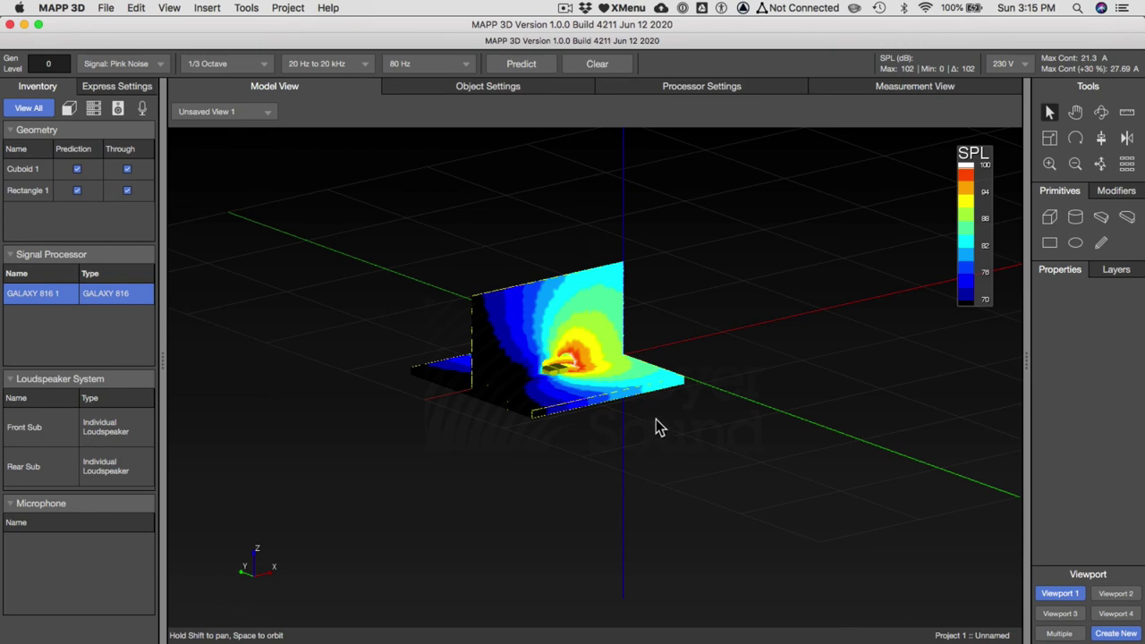
{"action": "key", "text": "super+Tab"}
{"action": "left_click", "coordinate": [401, 340]}
{"action": "scroll", "coordinate": [531, 409], "scroll_direction": "down", "scroll_amount": 2}
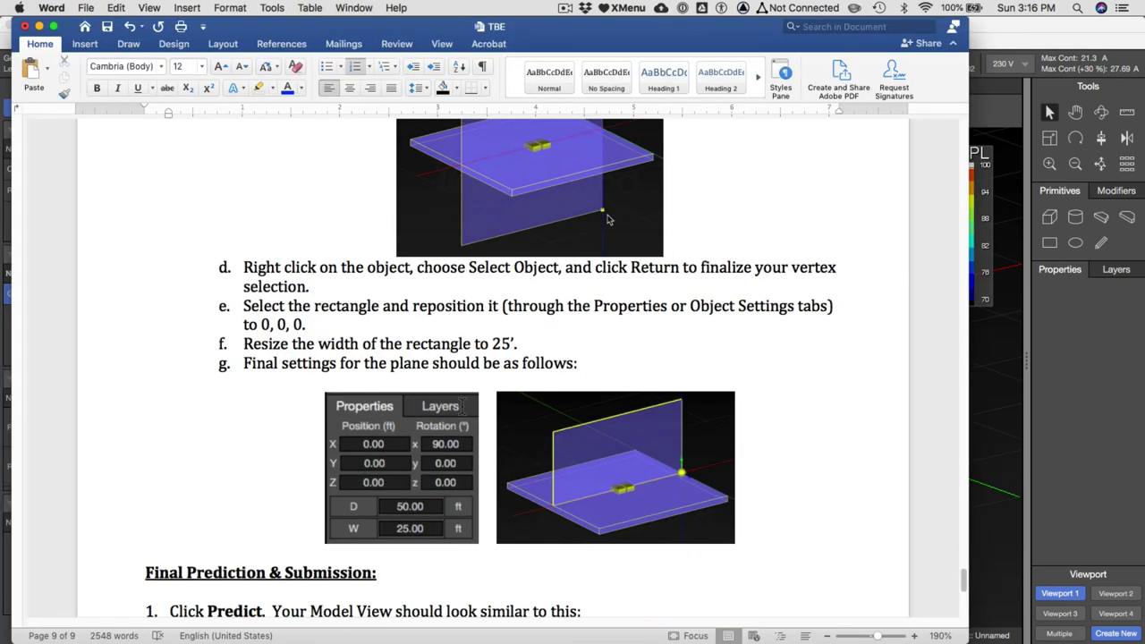
{"action": "scroll", "coordinate": [462, 407], "scroll_direction": "down", "scroll_amount": 8}
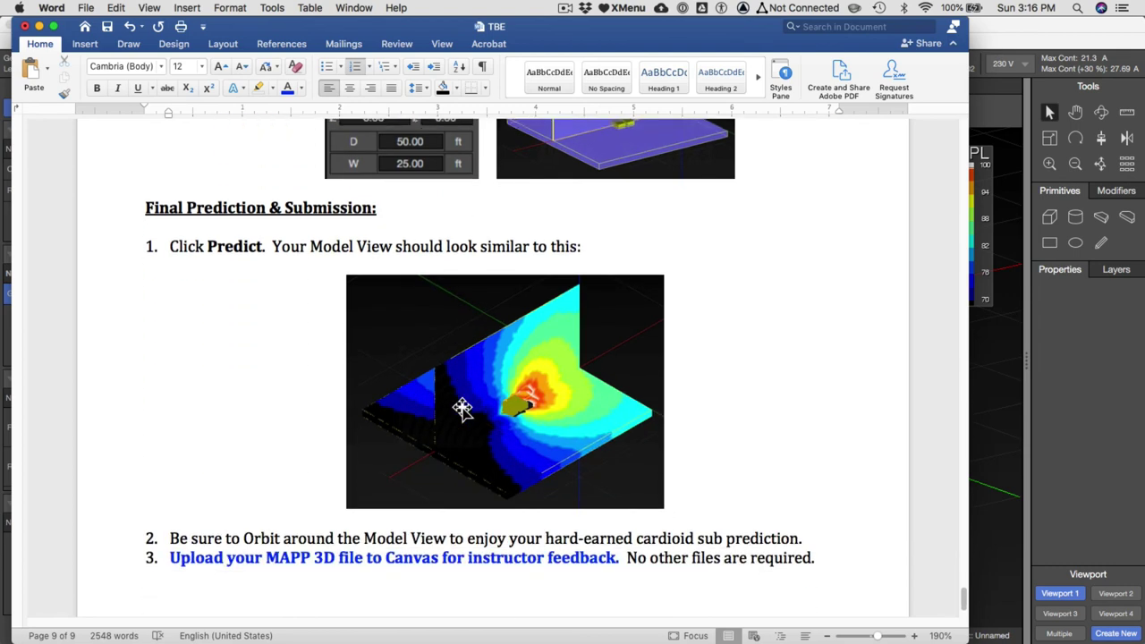
{"action": "scroll", "coordinate": [463, 407], "scroll_direction": "down", "scroll_amount": 2}
{"action": "scroll", "coordinate": [463, 407], "scroll_direction": "up", "scroll_amount": 2}
{"action": "scroll", "coordinate": [514, 486], "scroll_direction": "down", "scroll_amount": 2}
{"action": "scroll", "coordinate": [513, 486], "scroll_direction": "down", "scroll_amount": 1}
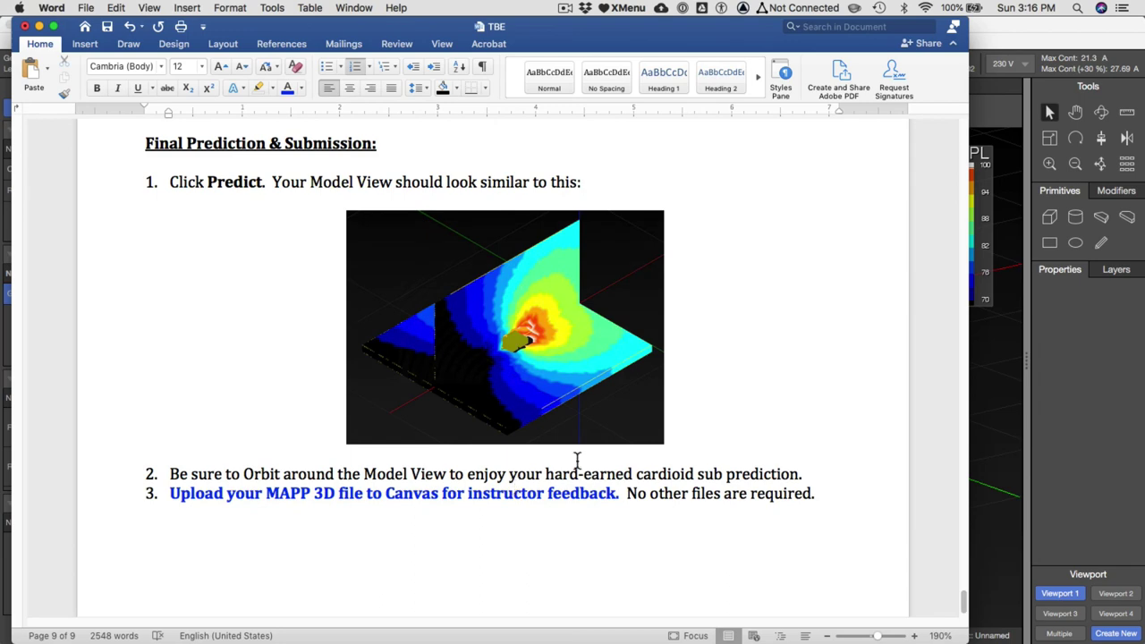
{"action": "scroll", "coordinate": [817, 374], "scroll_direction": "down", "scroll_amount": 1}
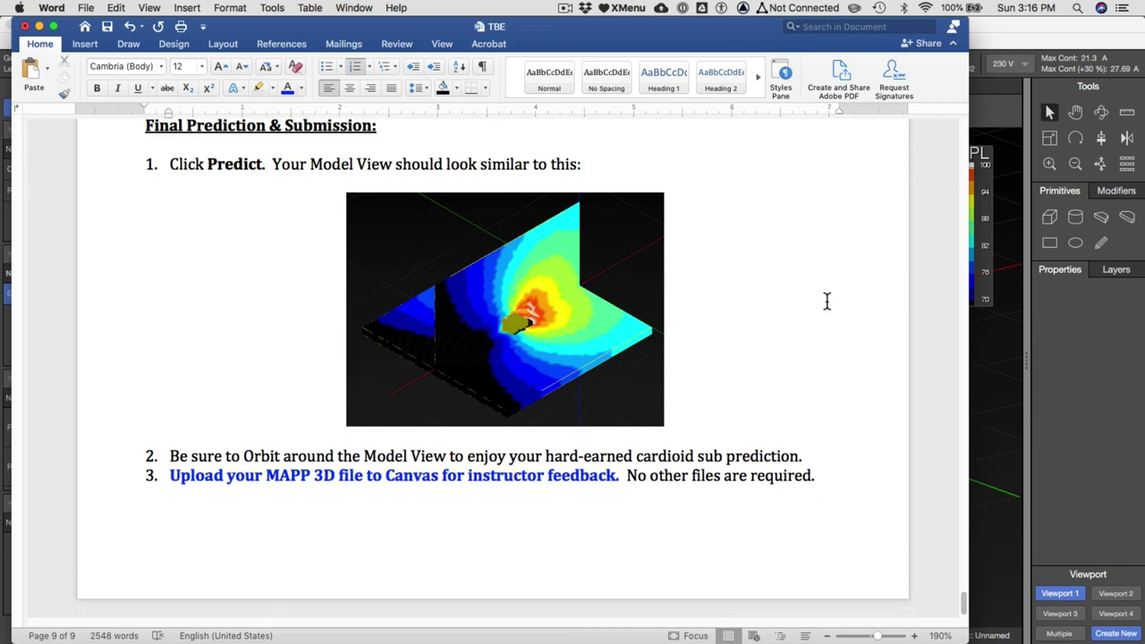
{"action": "scroll", "coordinate": [757, 263], "scroll_direction": "up", "scroll_amount": 3}
{"action": "scroll", "coordinate": [758, 265], "scroll_direction": "down", "scroll_amount": 3}
{"action": "scroll", "coordinate": [757, 264], "scroll_direction": "up", "scroll_amount": 3}
{"action": "scroll", "coordinate": [758, 265], "scroll_direction": "down", "scroll_amount": 2}
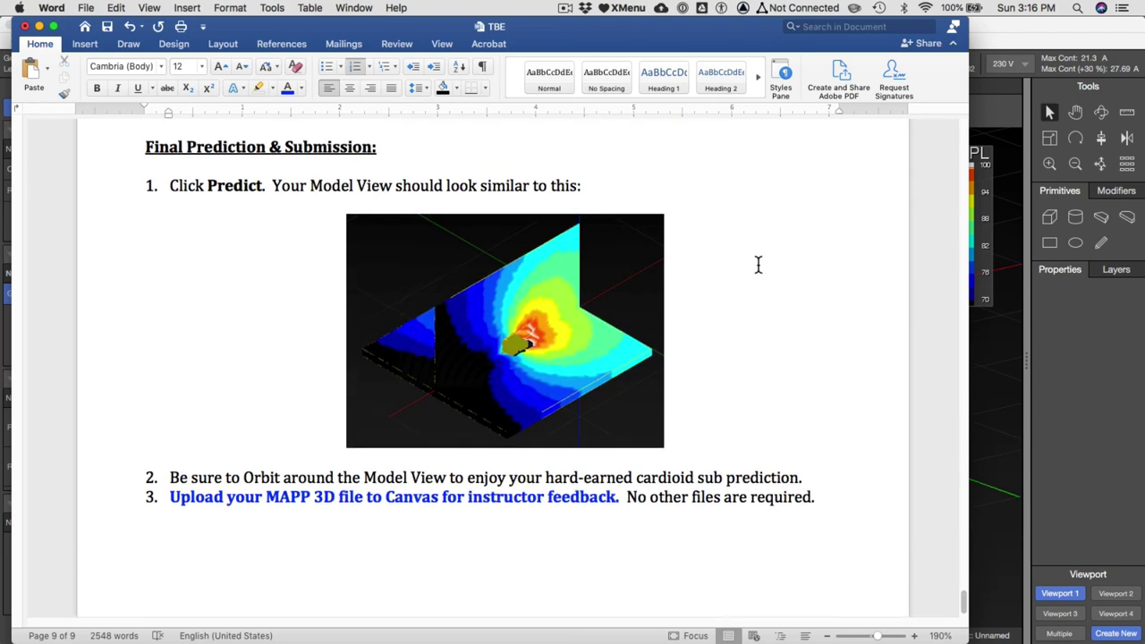
{"action": "scroll", "coordinate": [757, 264], "scroll_direction": "up", "scroll_amount": 10}
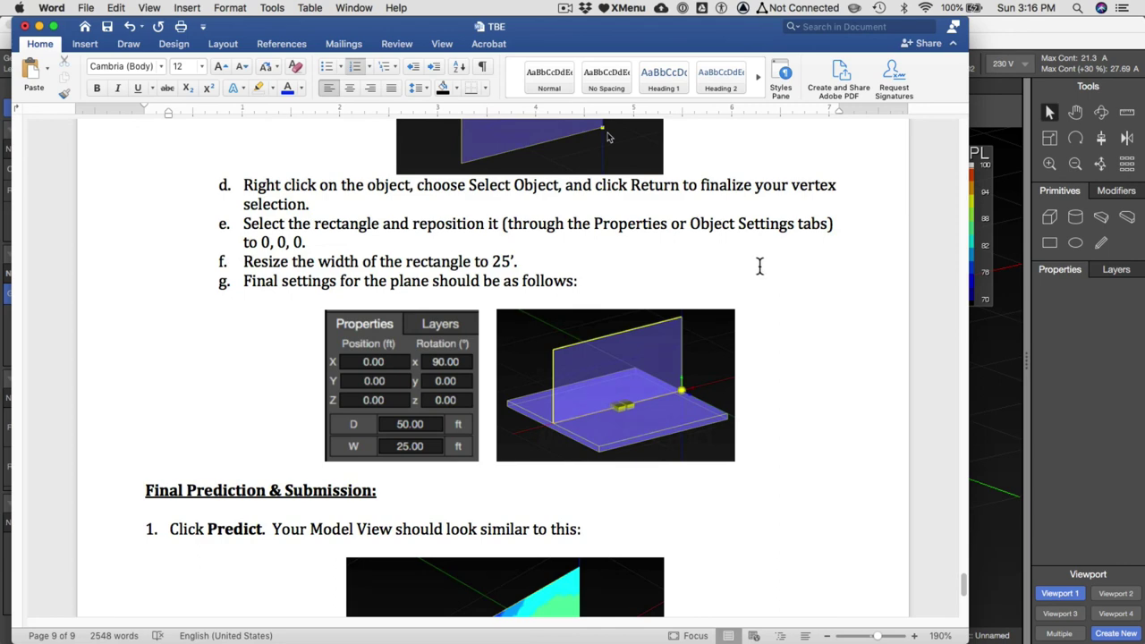
{"action": "scroll", "coordinate": [835, 369], "scroll_direction": "down", "scroll_amount": 1}
{"action": "scroll", "coordinate": [835, 369], "scroll_direction": "down", "scroll_amount": 5}
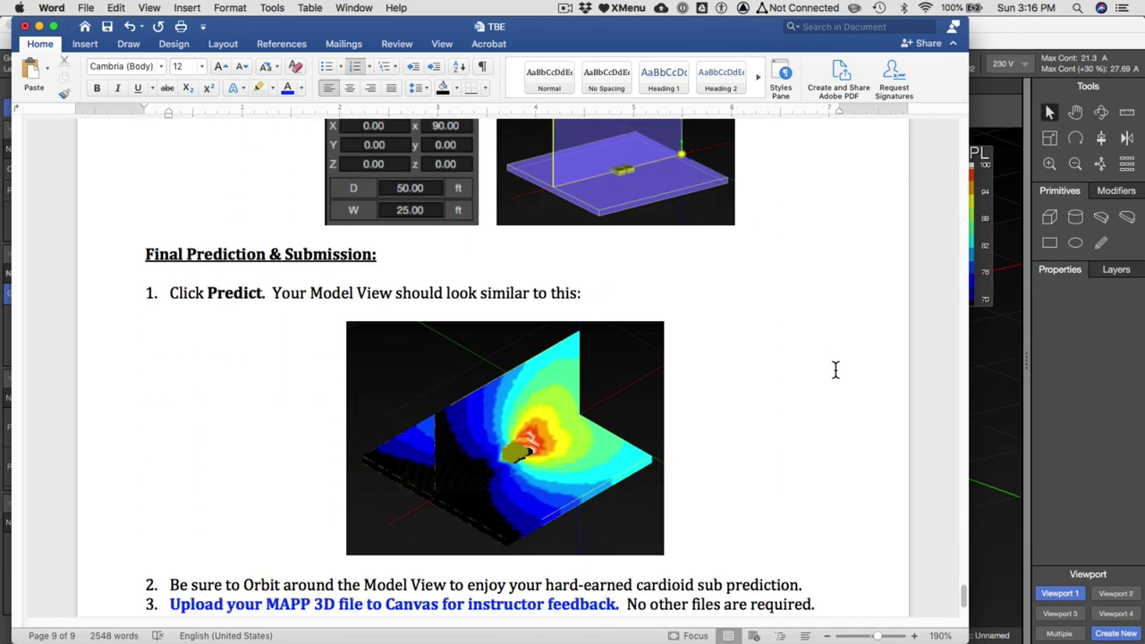
{"action": "left_click", "coordinate": [1029, 438]}
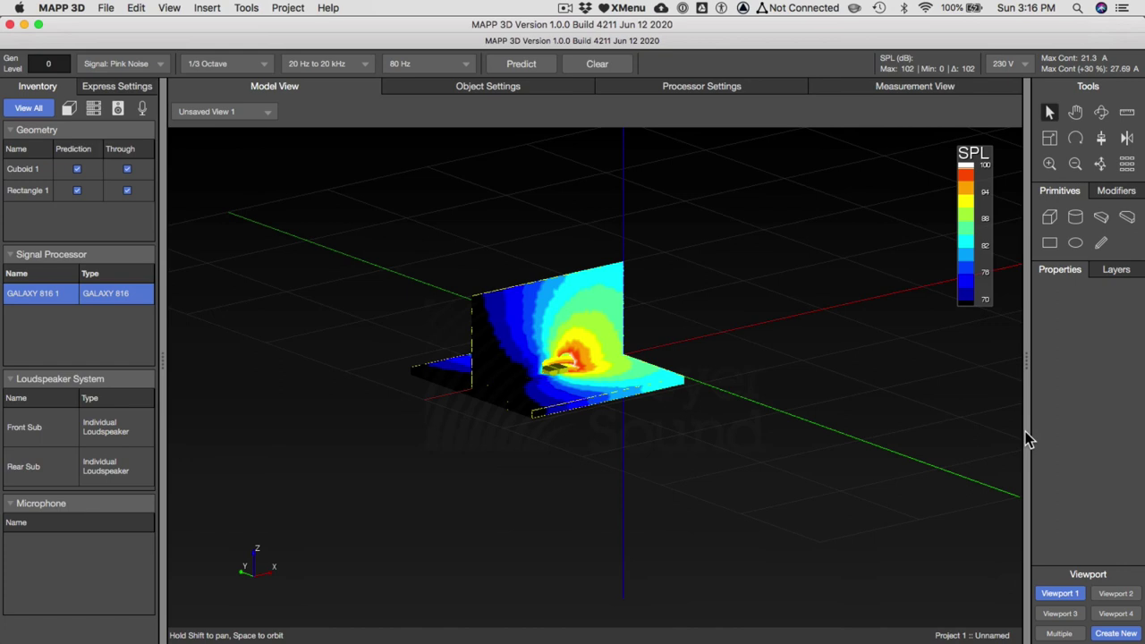